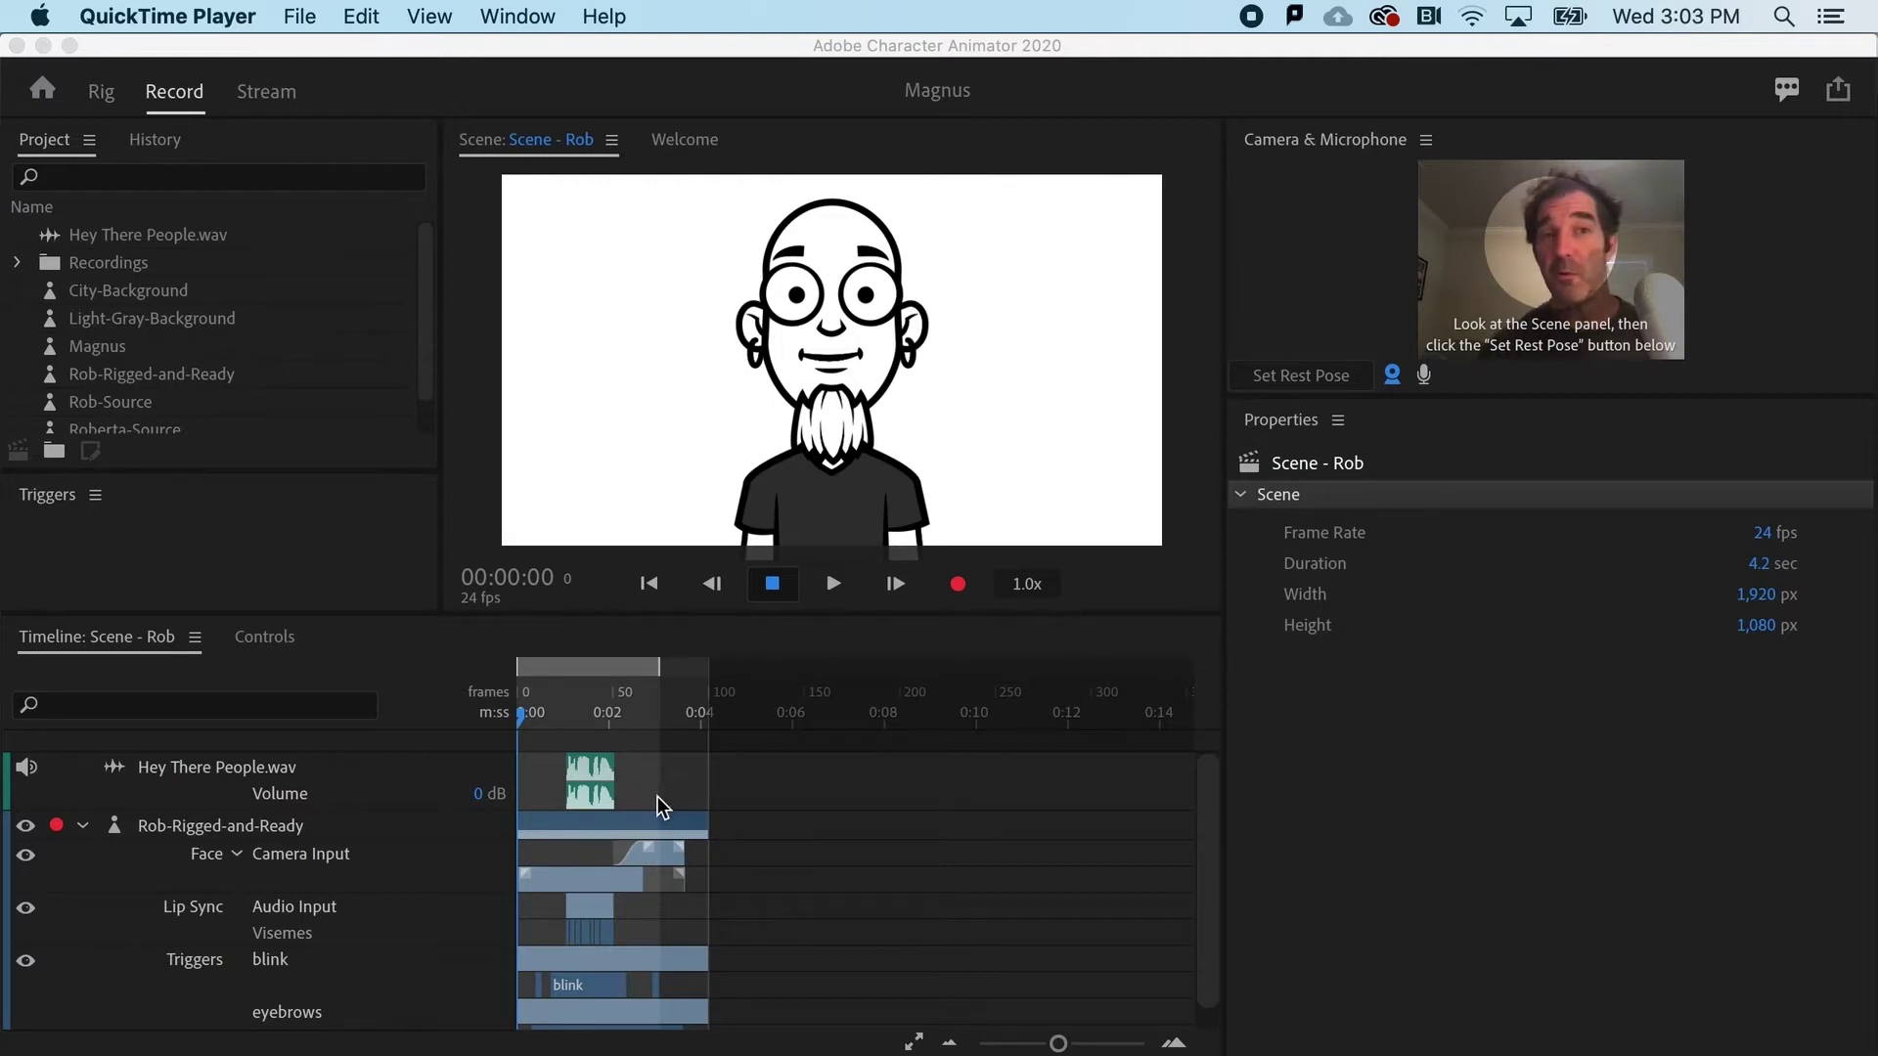
- Extend the Rob-Rigged-and-Ready track to run longer and scrub through the scene to preview it
click(706, 828)
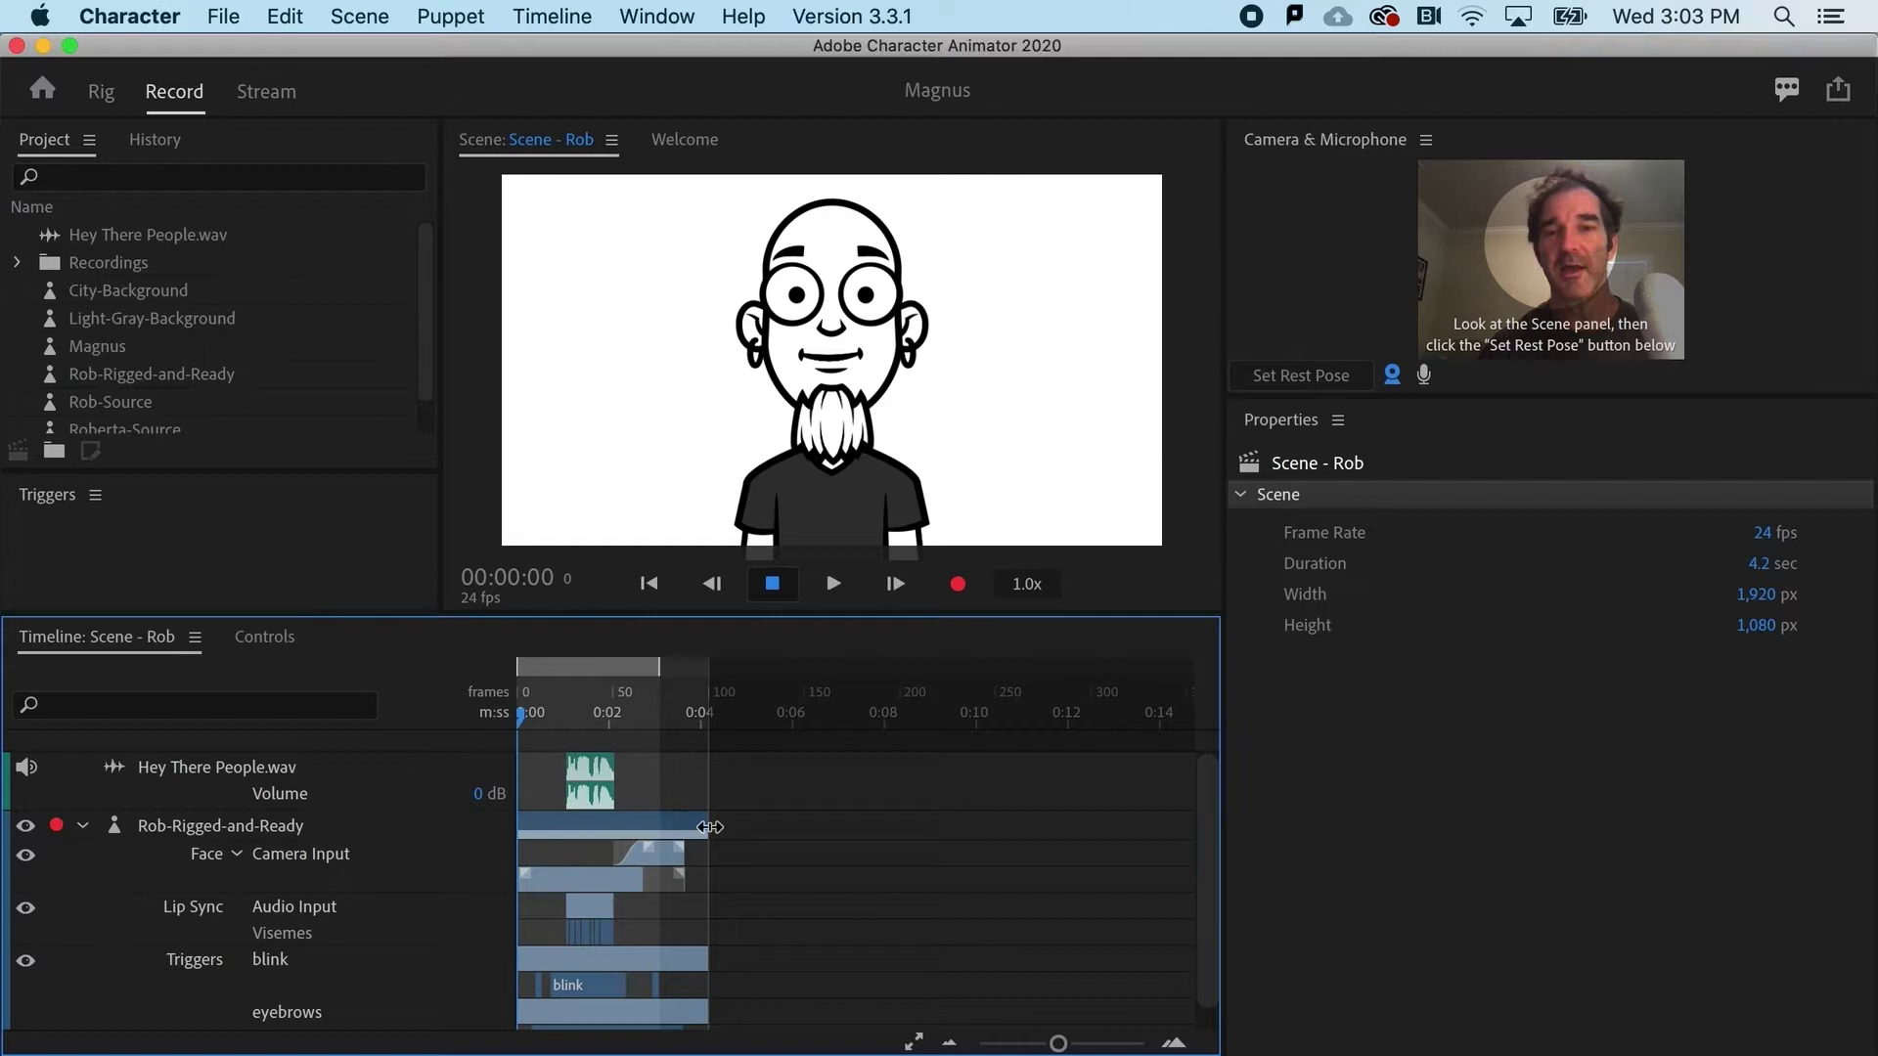
drag(708, 828, 942, 845)
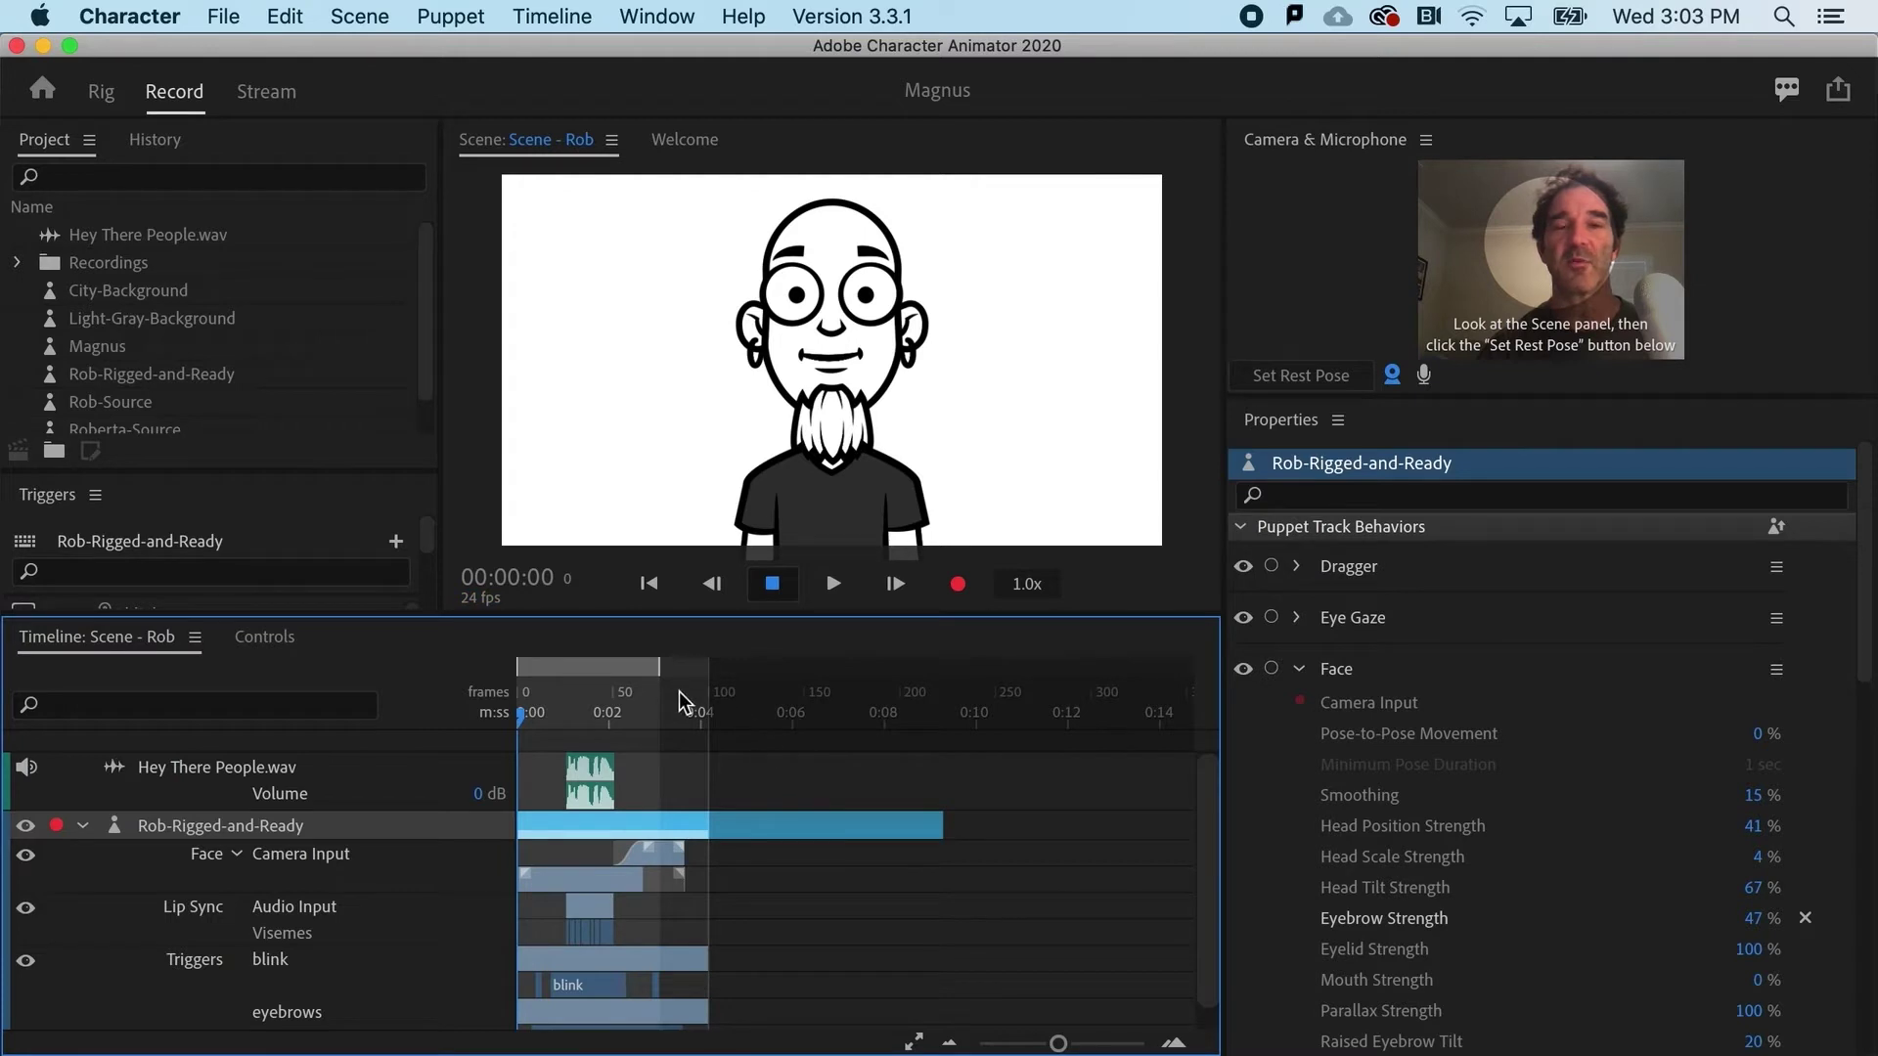
mouse_move(679, 690)
mouse_down()
mouse_move(748, 709)
mouse_move(687, 717)
mouse_up()
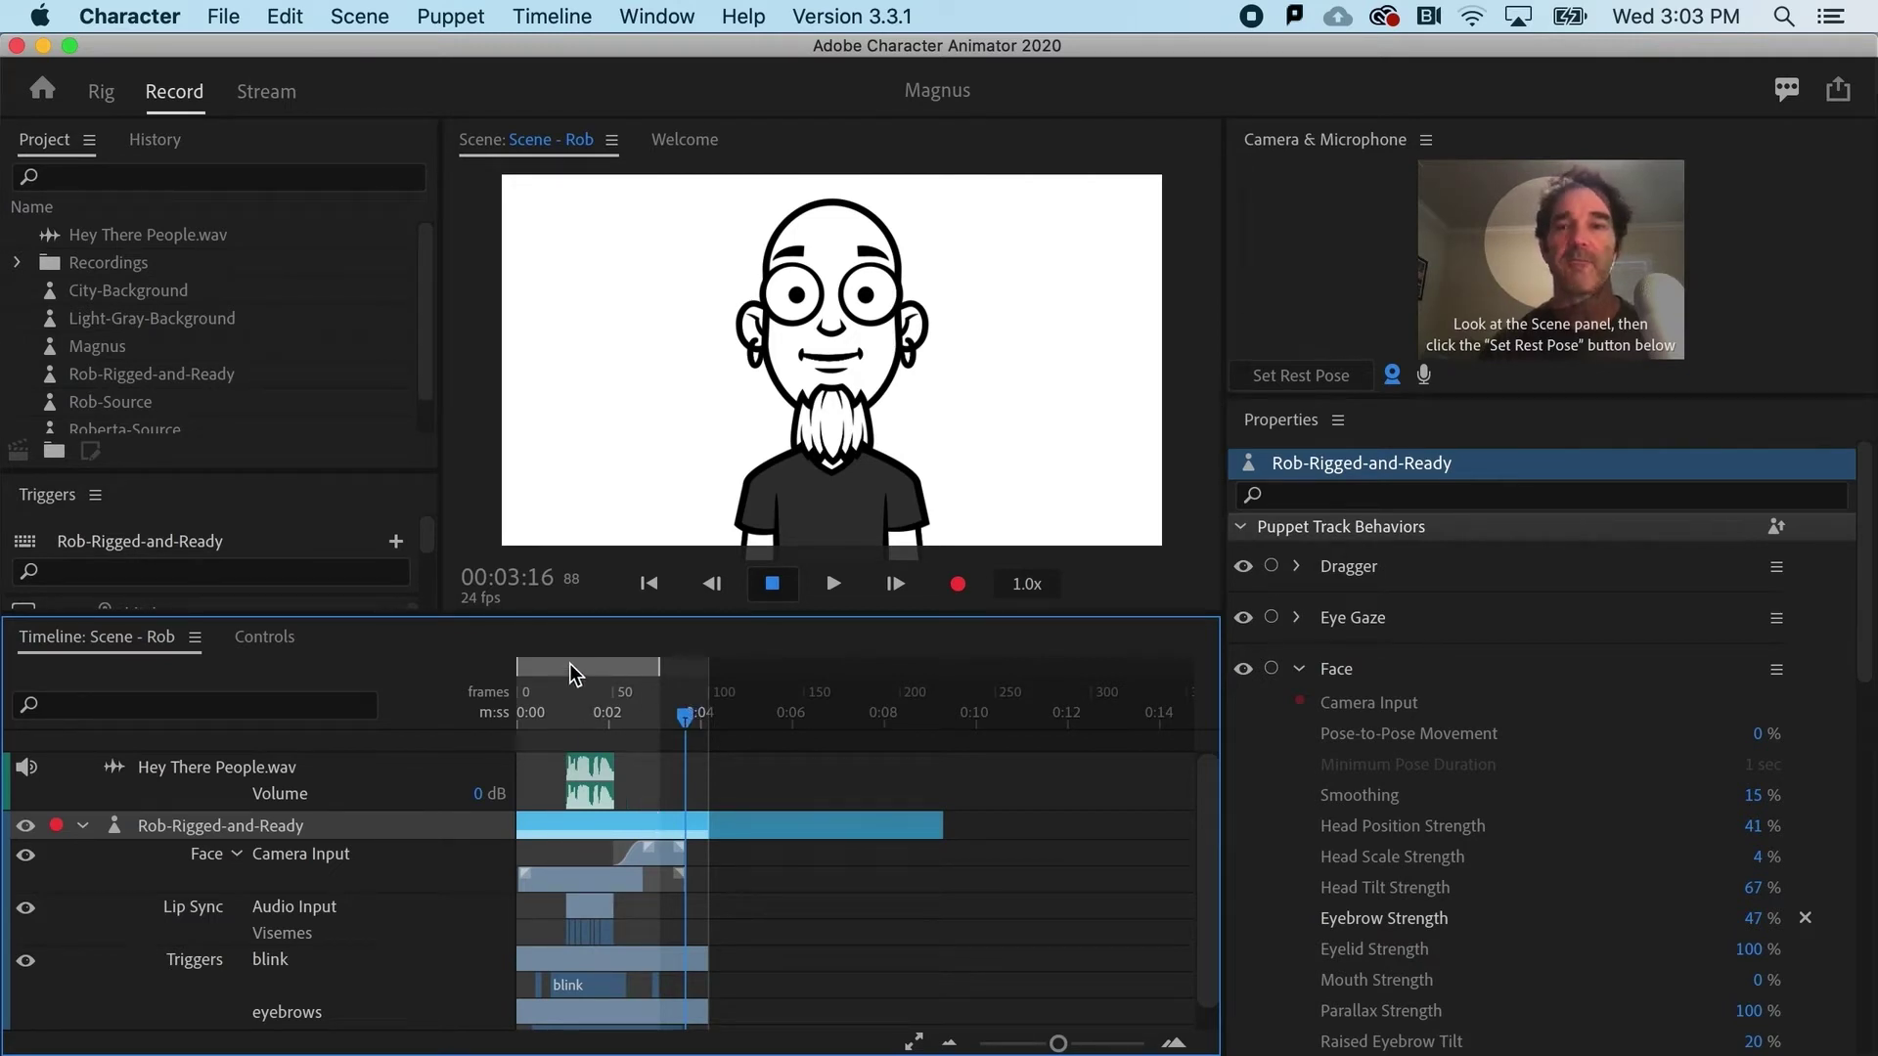
- Position the work area, trim the scene to it (2.9 seconds), and return the playhead to the start
mouse_move(569, 663)
mouse_down()
mouse_move(637, 666)
mouse_move(575, 662)
mouse_move(601, 665)
mouse_up()
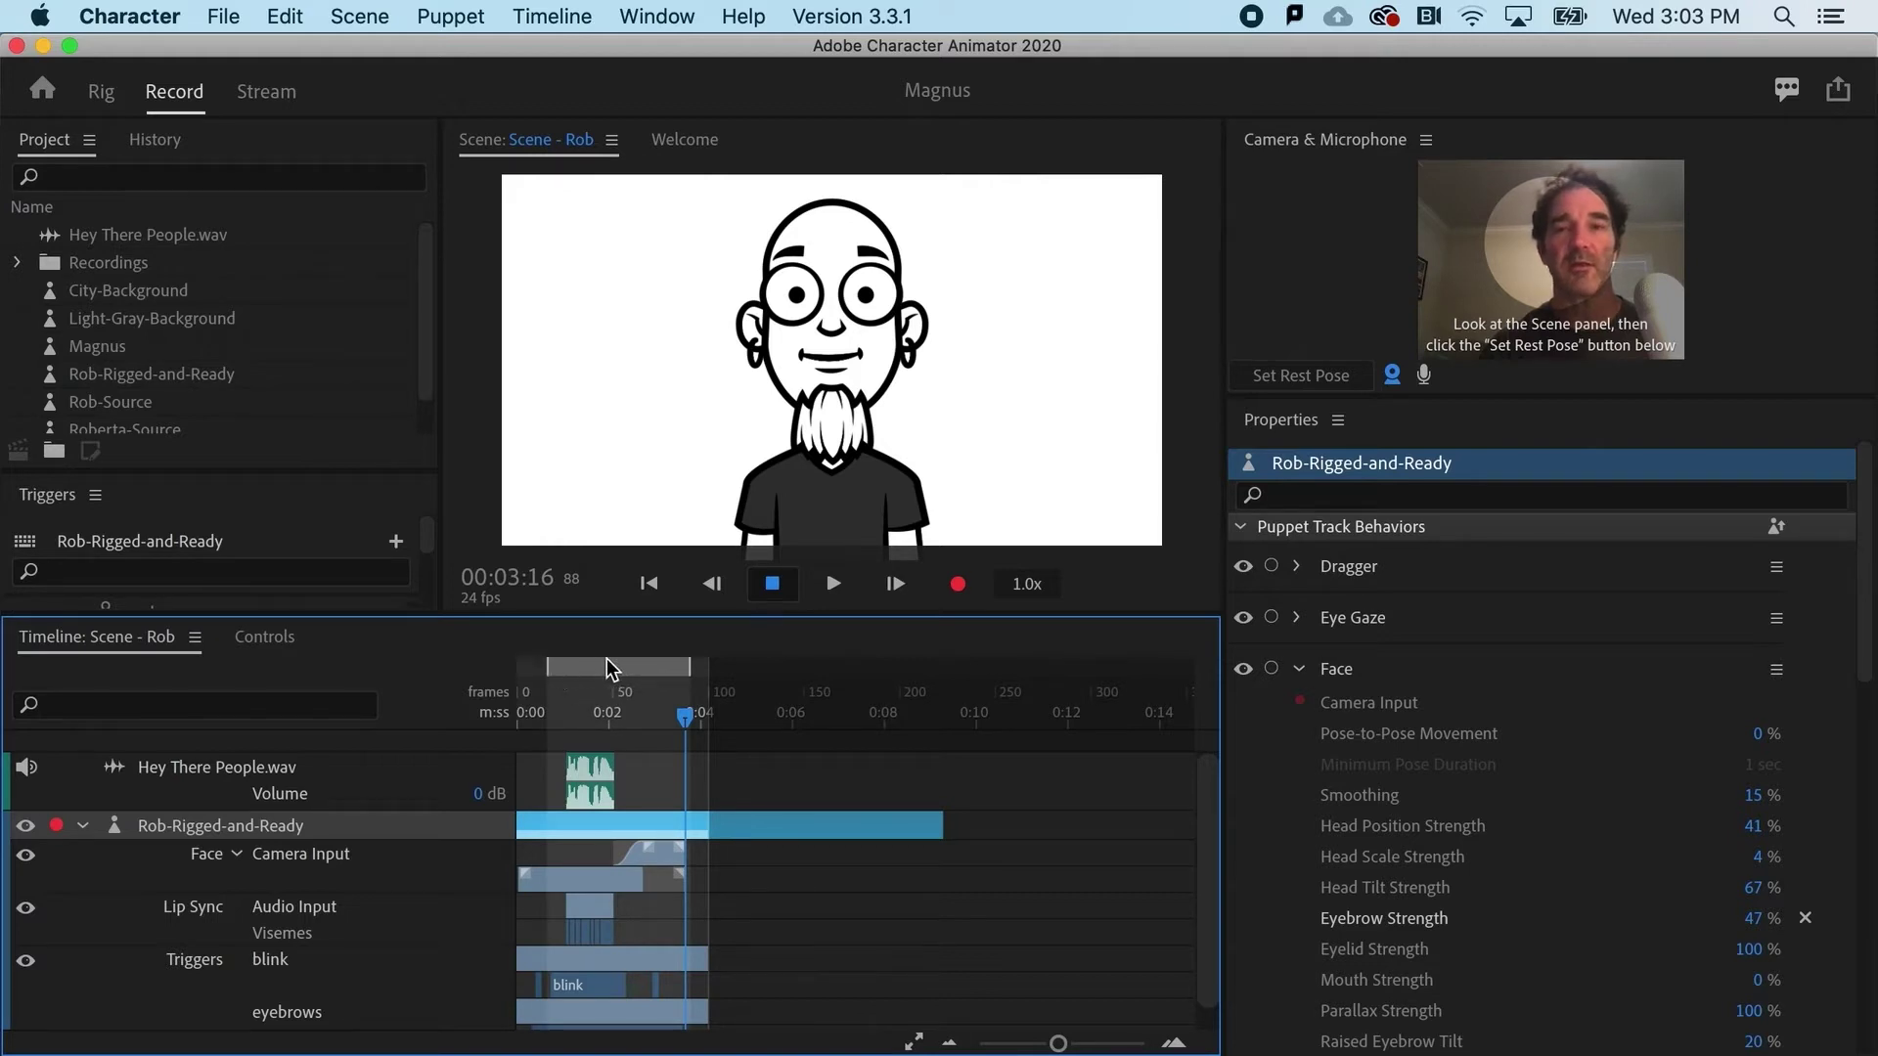
drag(625, 667, 612, 667)
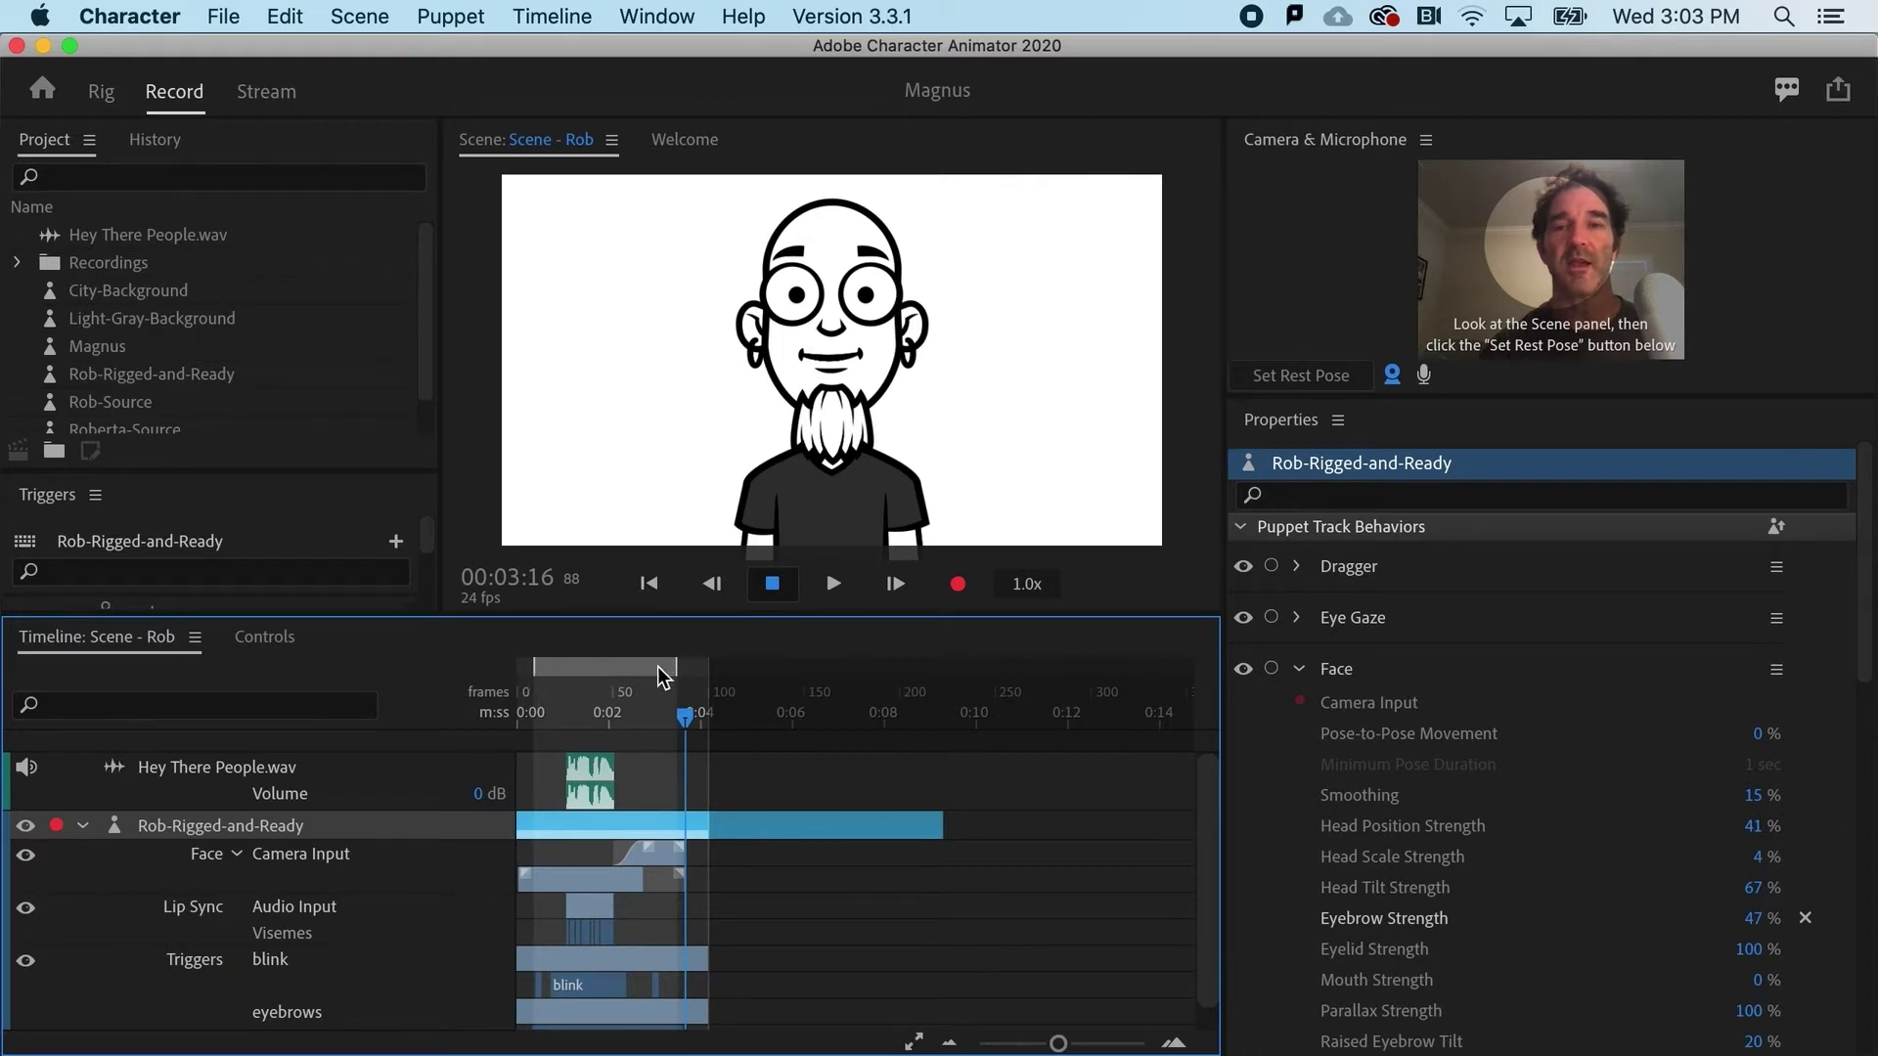
mouse_move(673, 666)
mouse_down()
mouse_move(608, 666)
mouse_move(666, 670)
mouse_up()
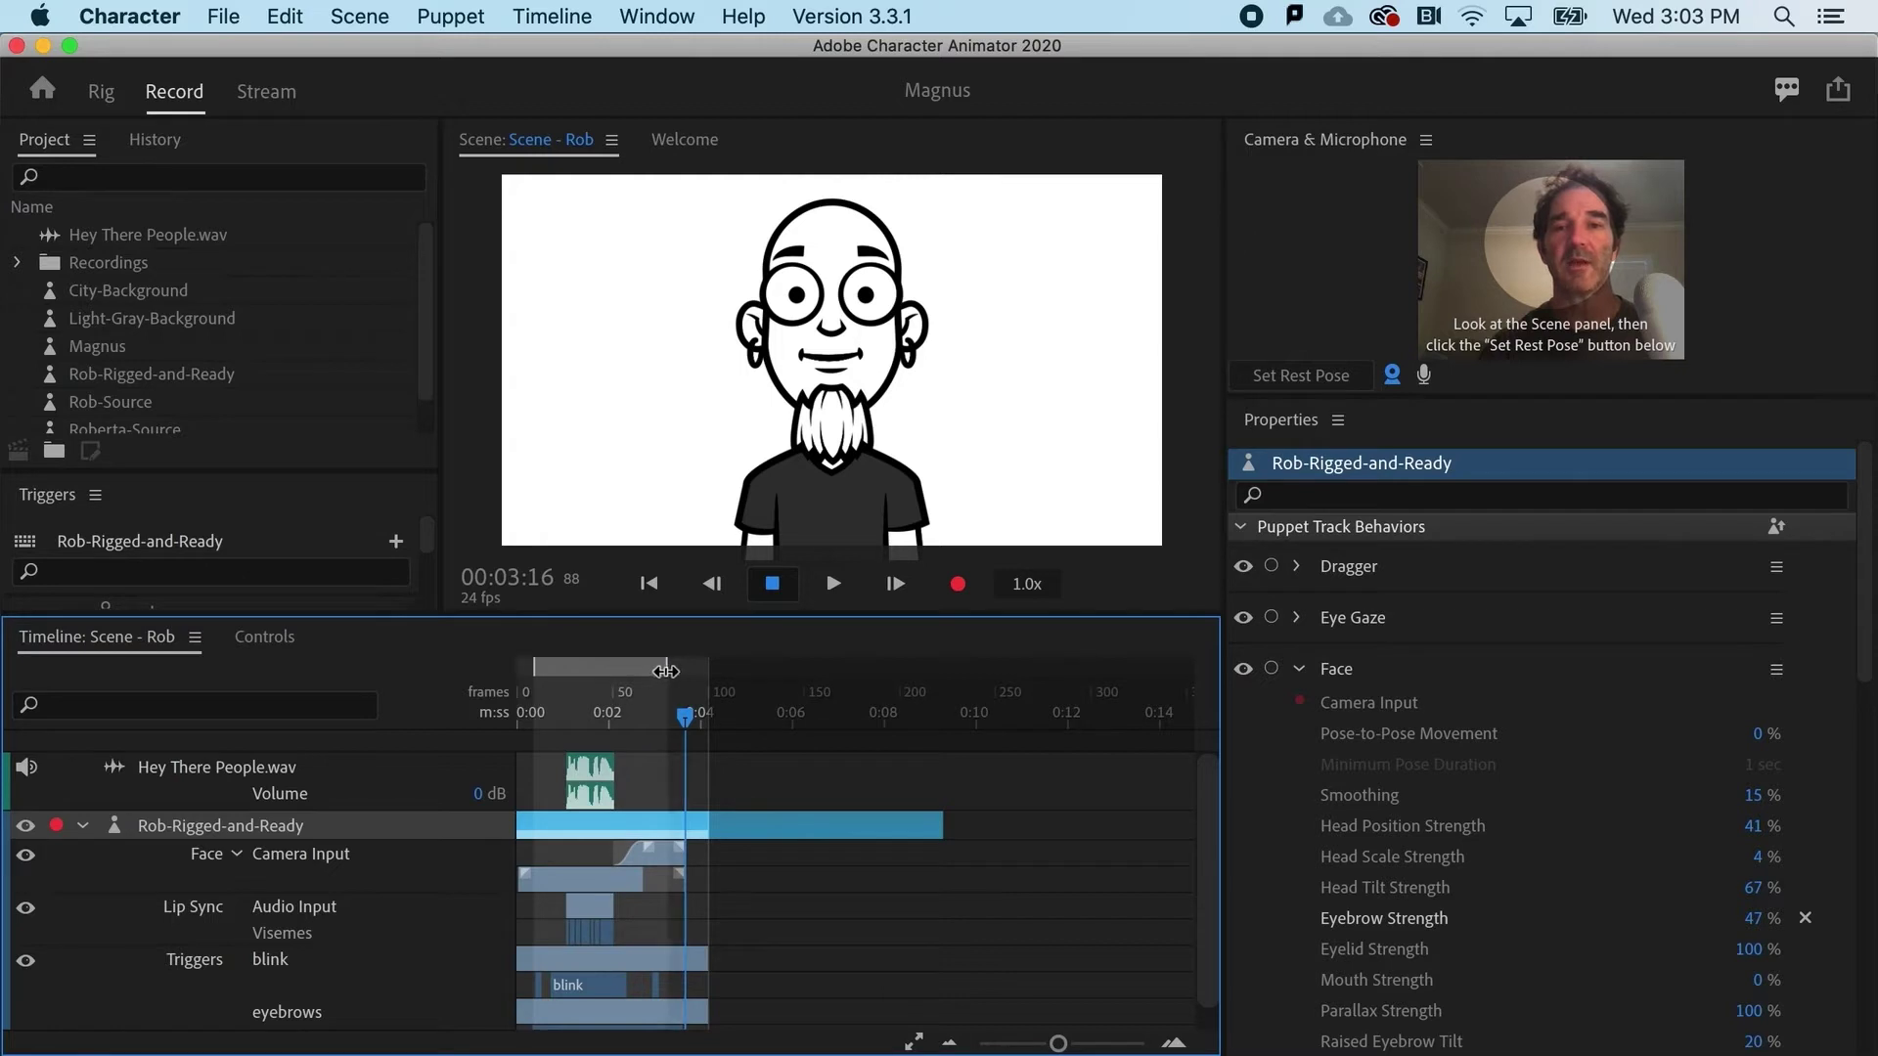
right_click(622, 669)
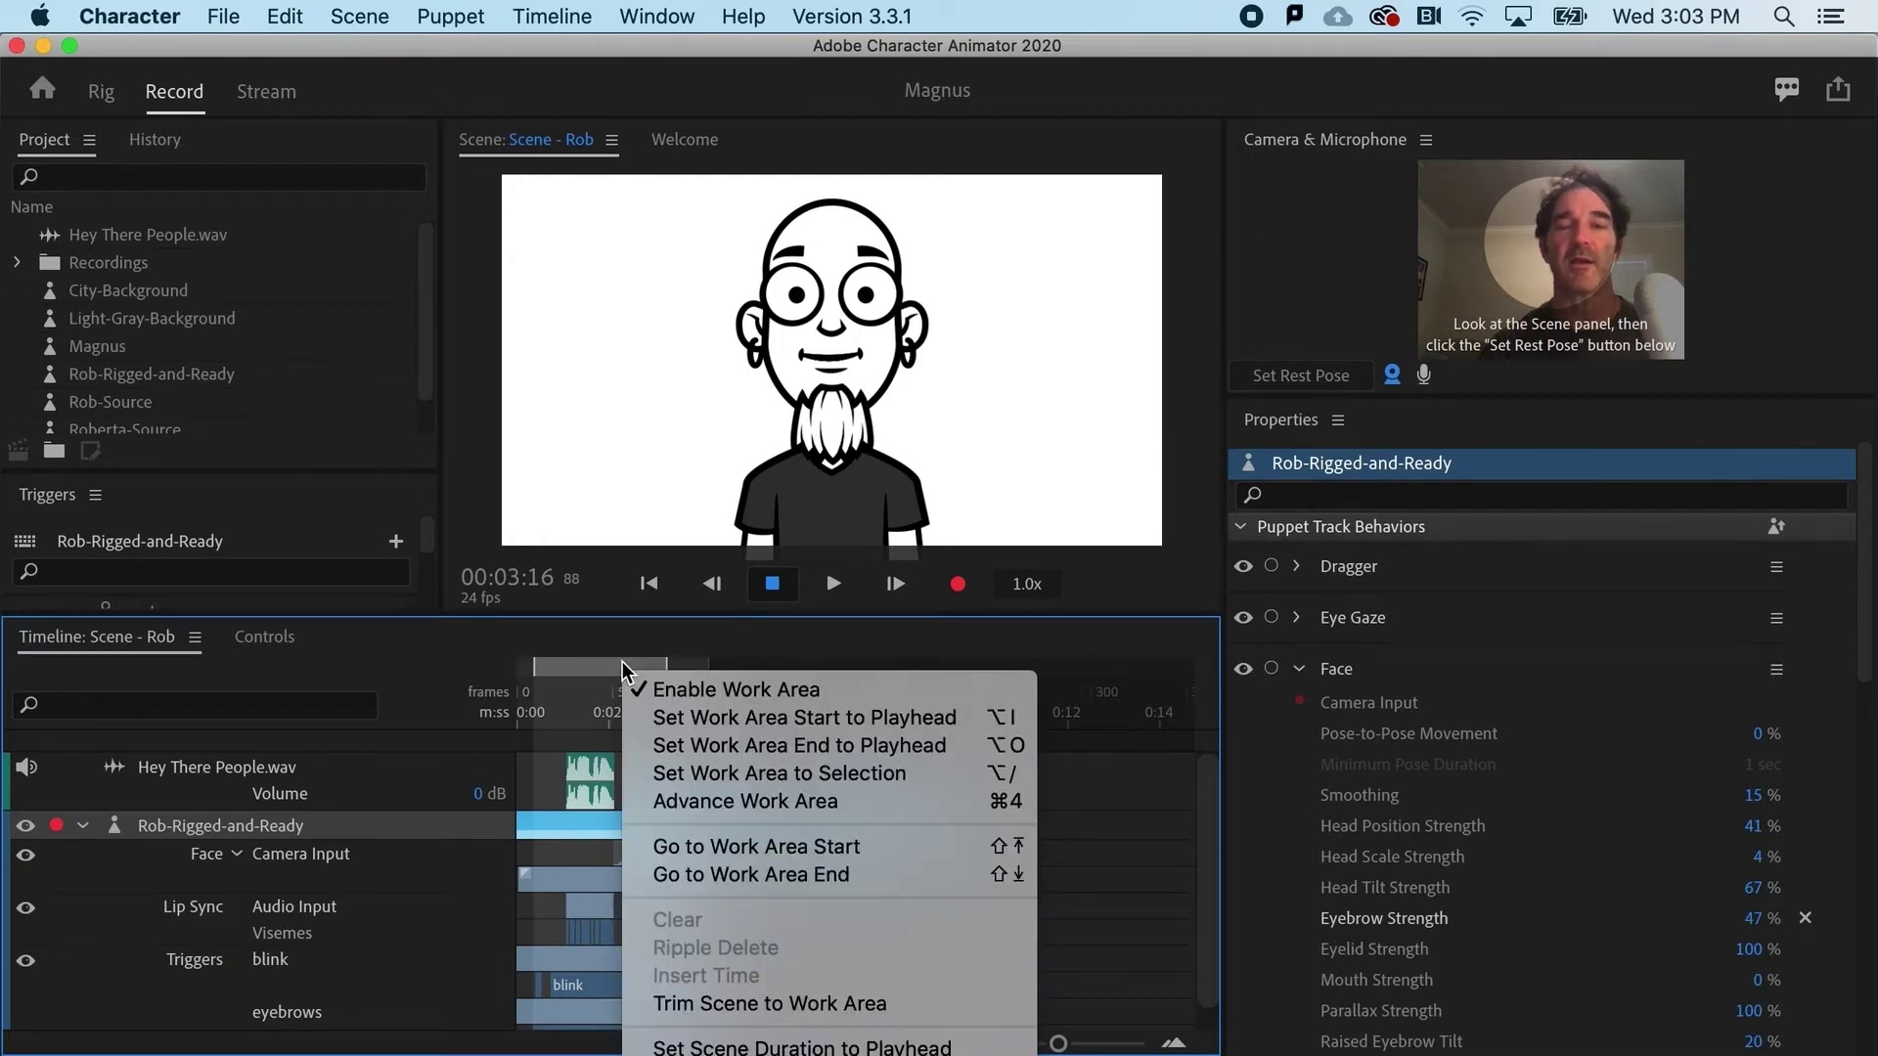
click(690, 1007)
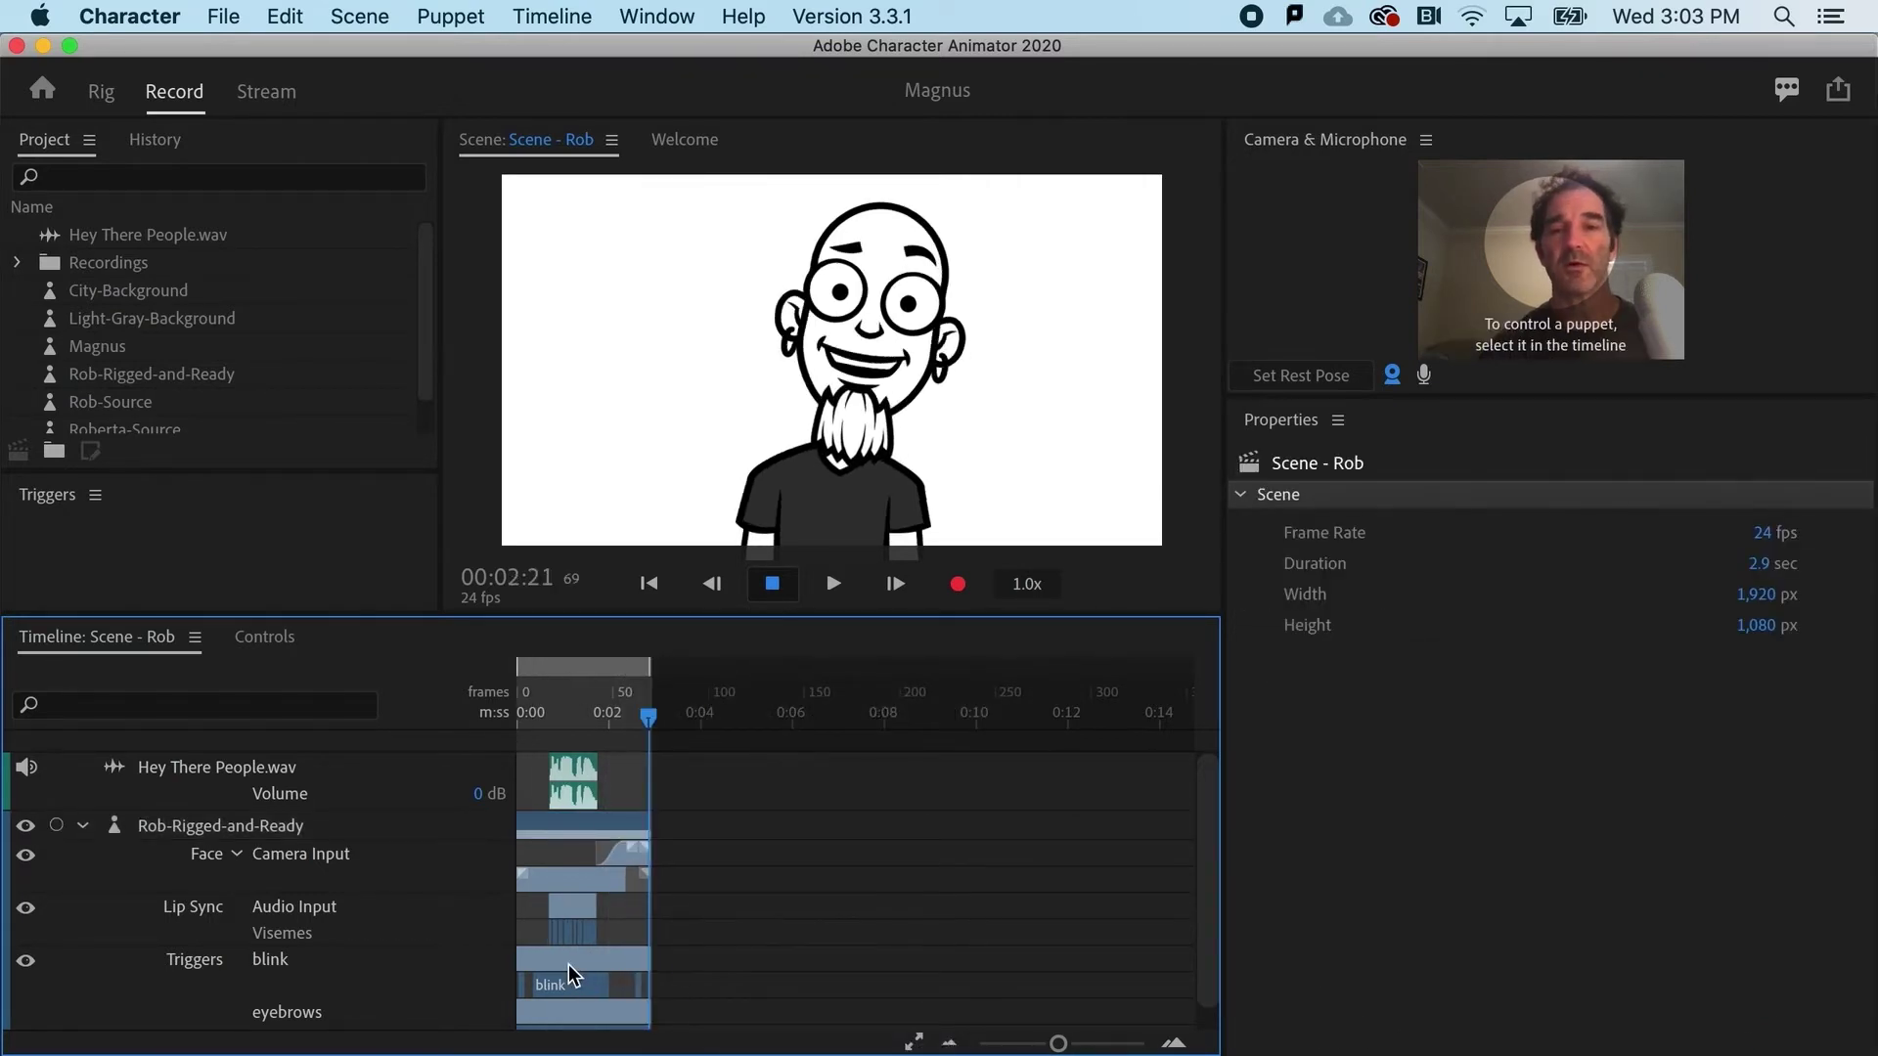
drag(649, 717, 530, 719)
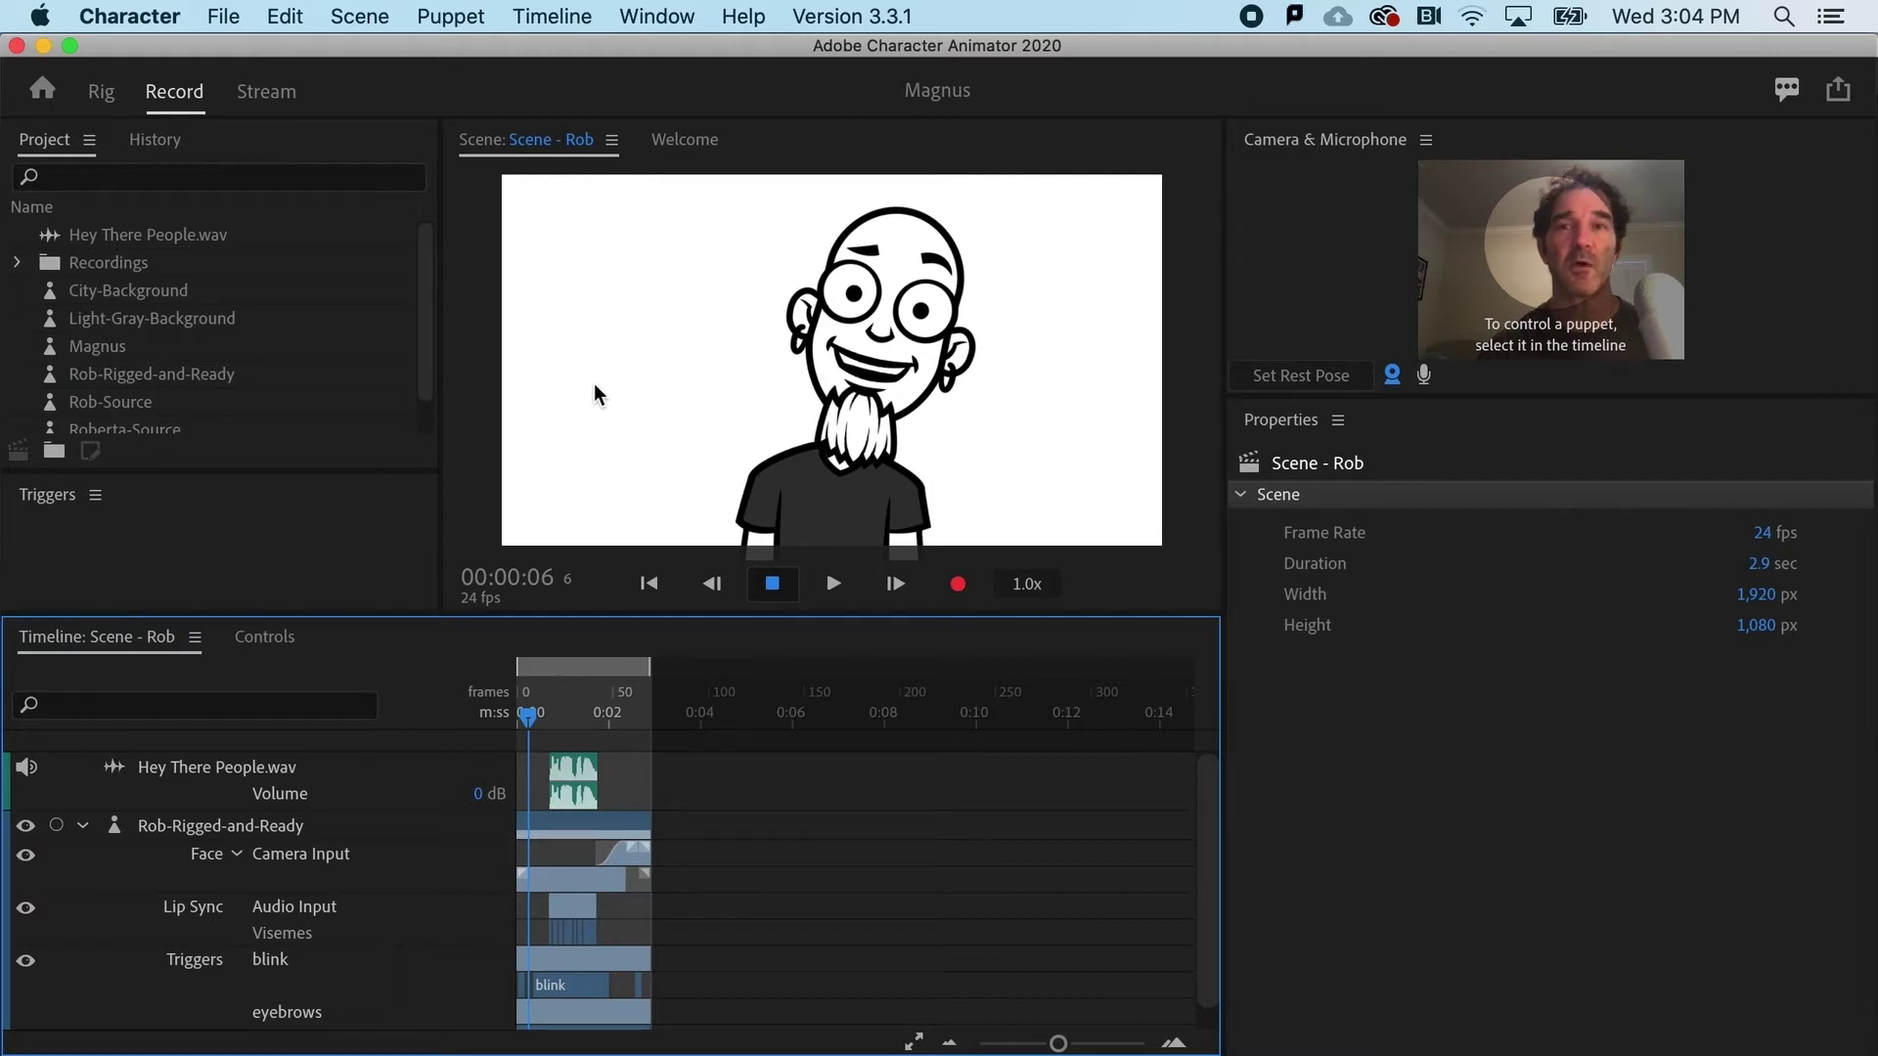
click(223, 16)
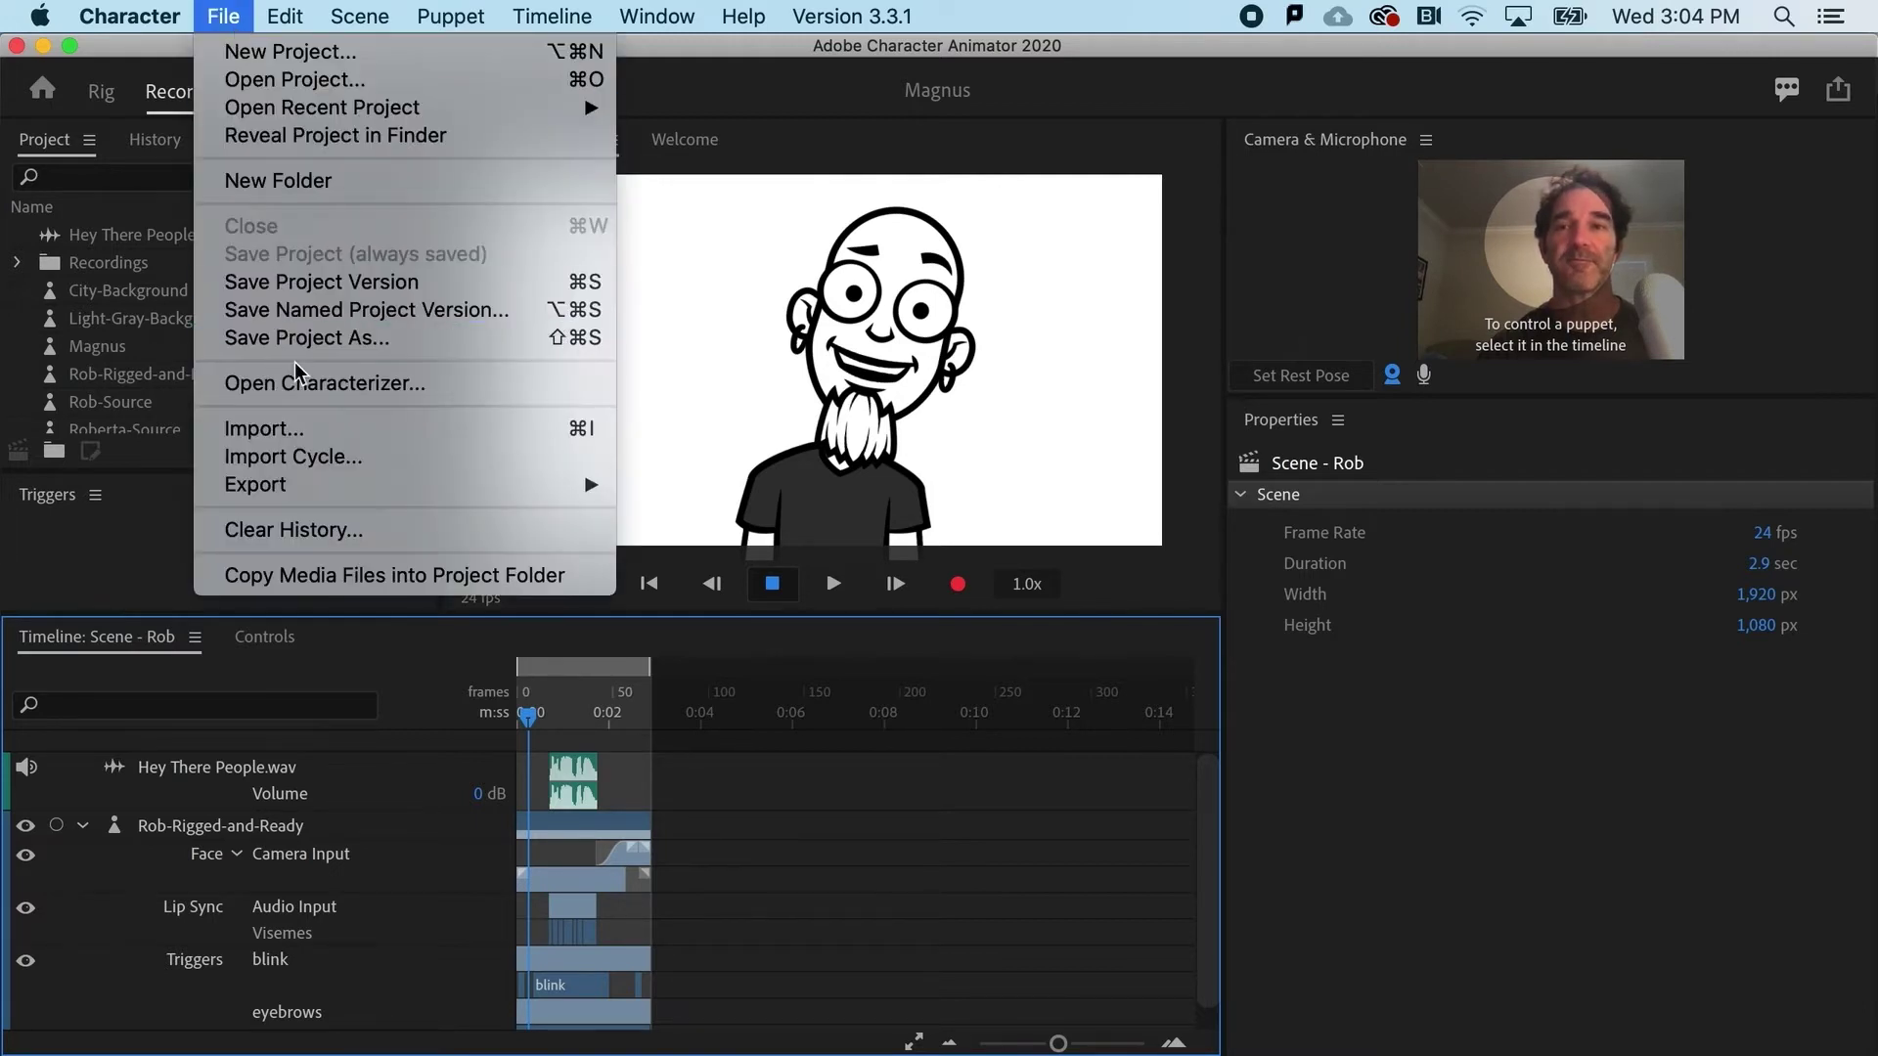
mouse_move(315, 483)
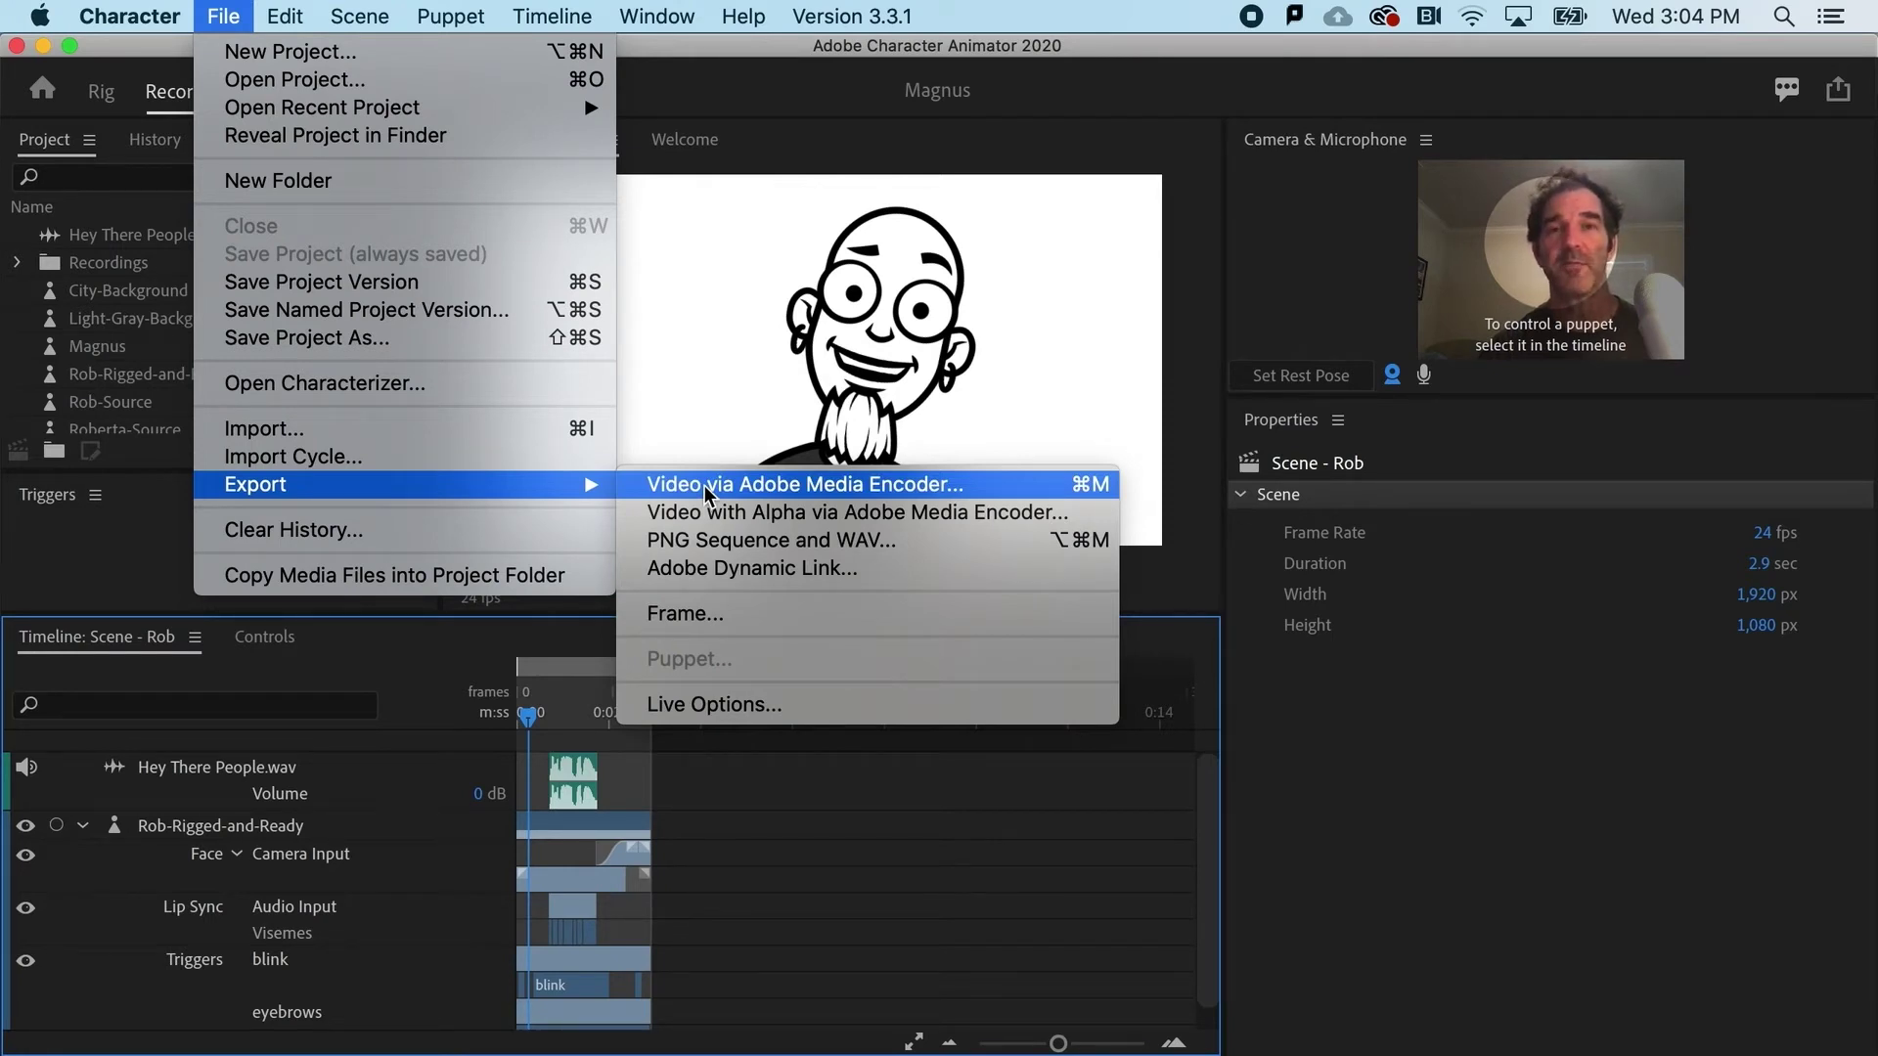
click(702, 344)
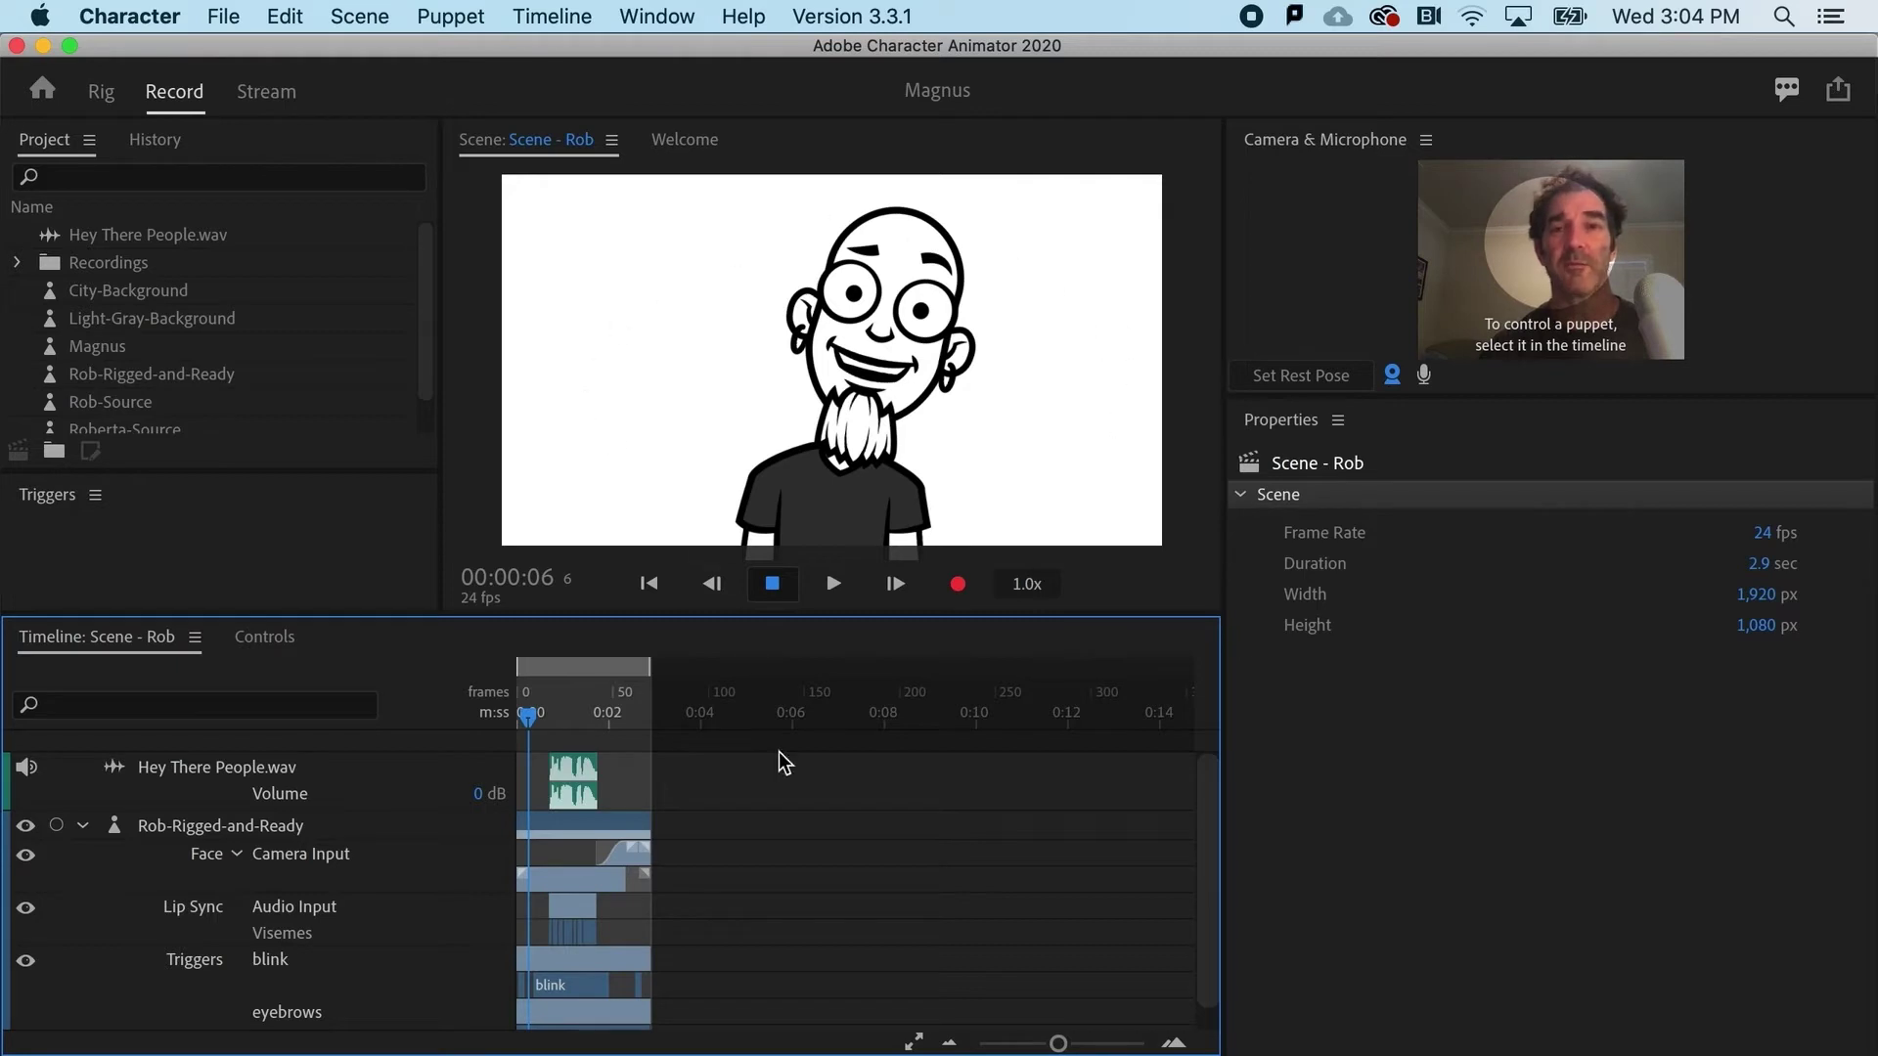
scroll(789, 870, down, 1)
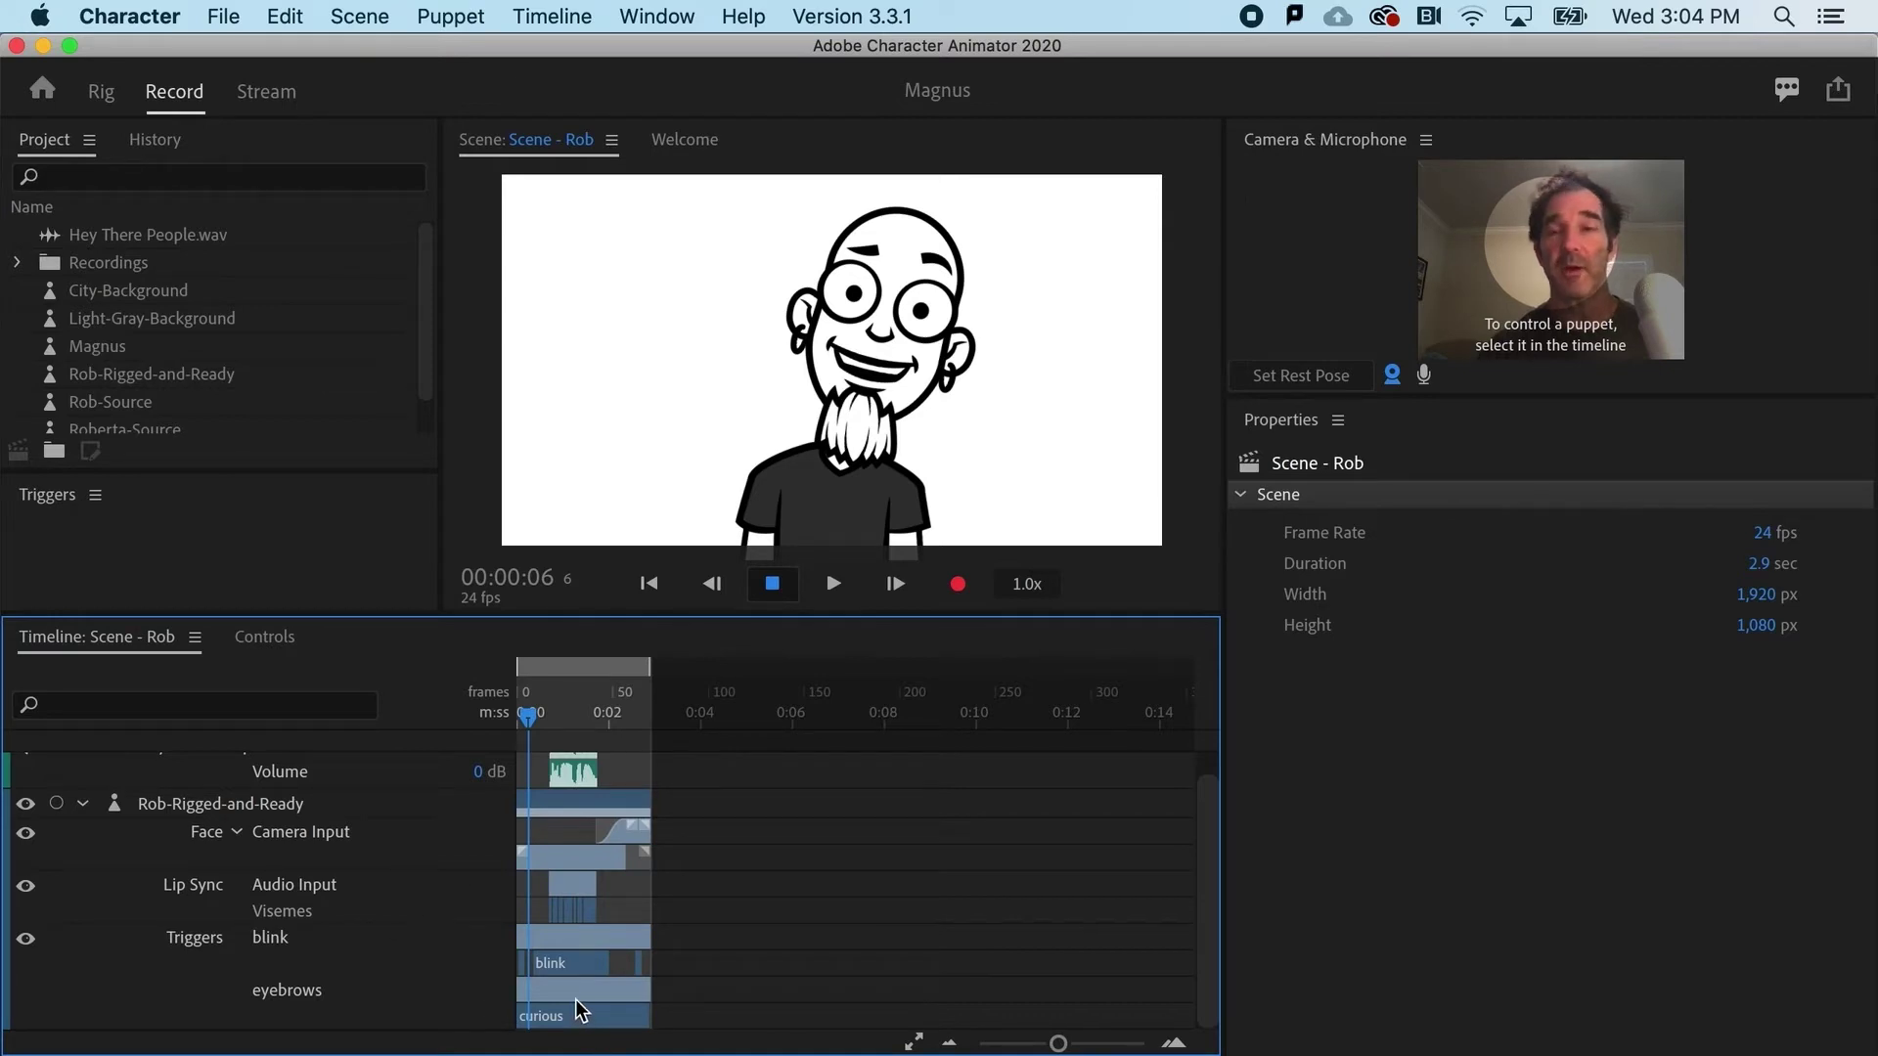
- Import Light-Gray-Background.jpg and drag Light-Gray-Background 2 into the Rob scene timeline
click(223, 16)
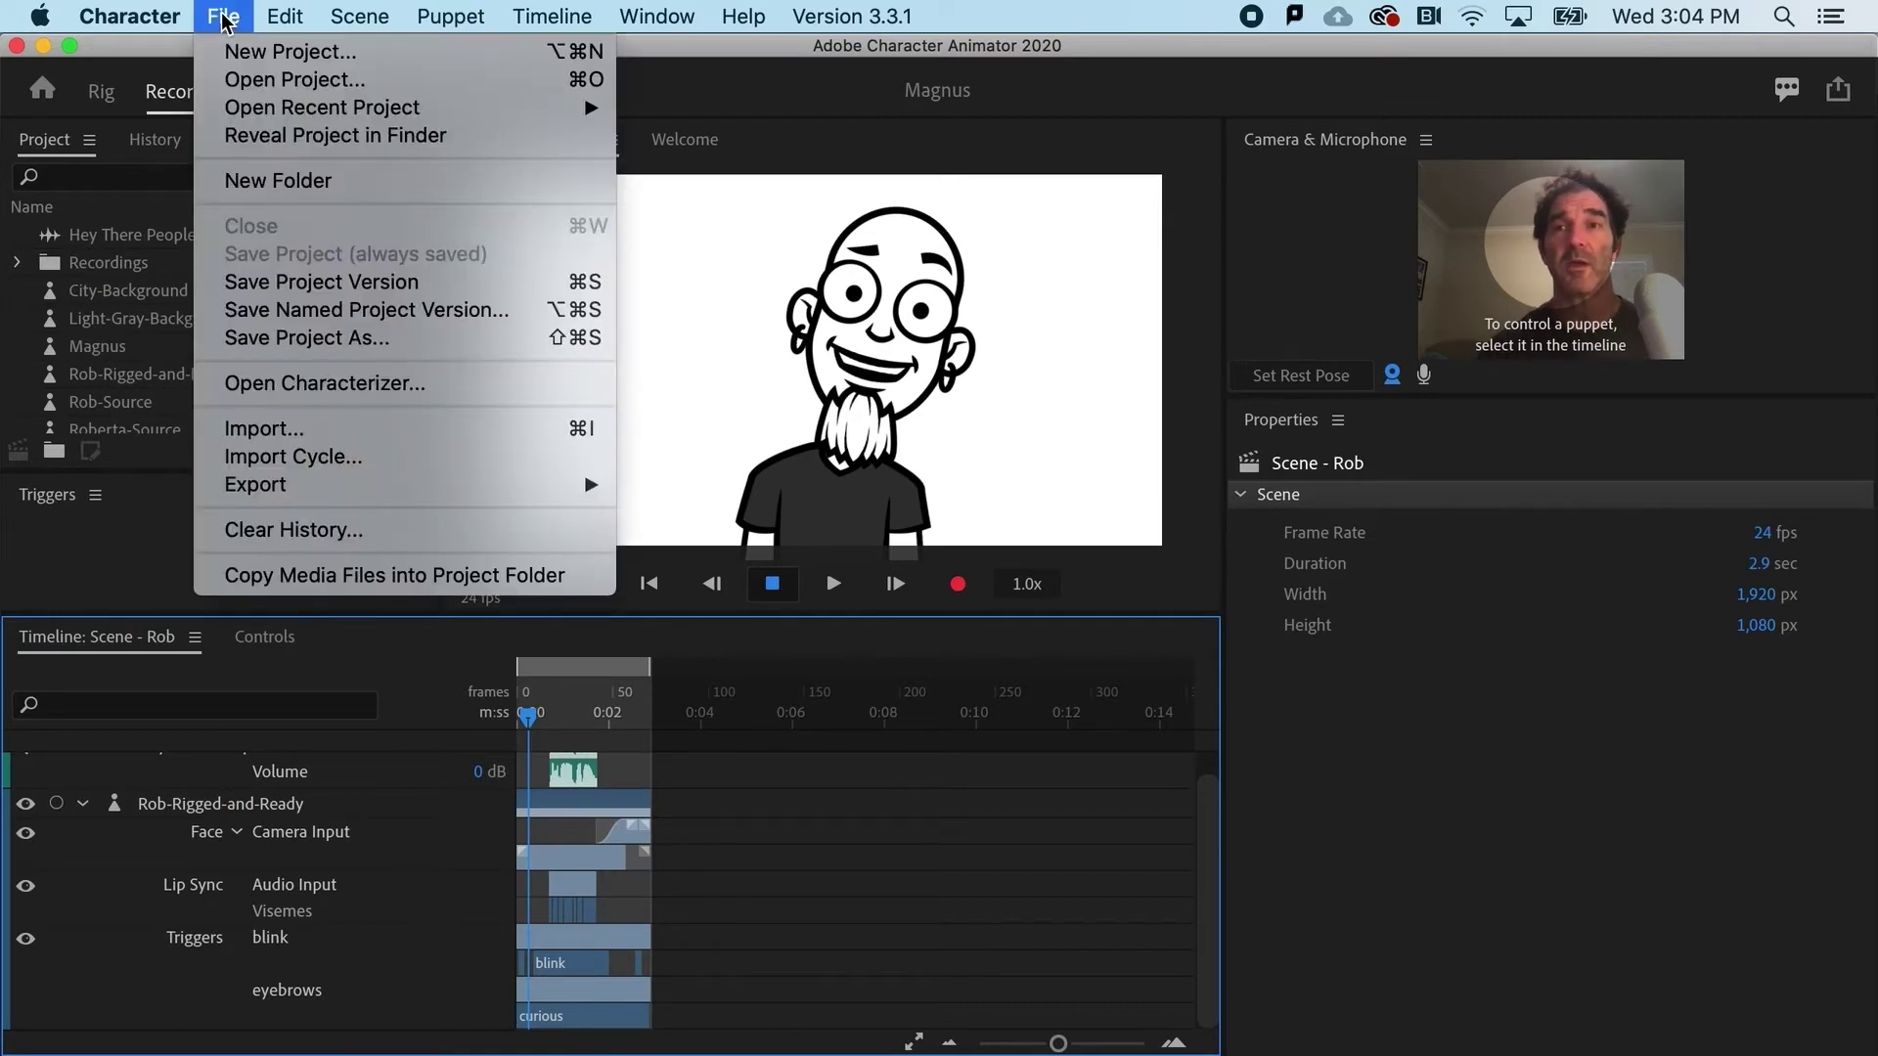
click(264, 429)
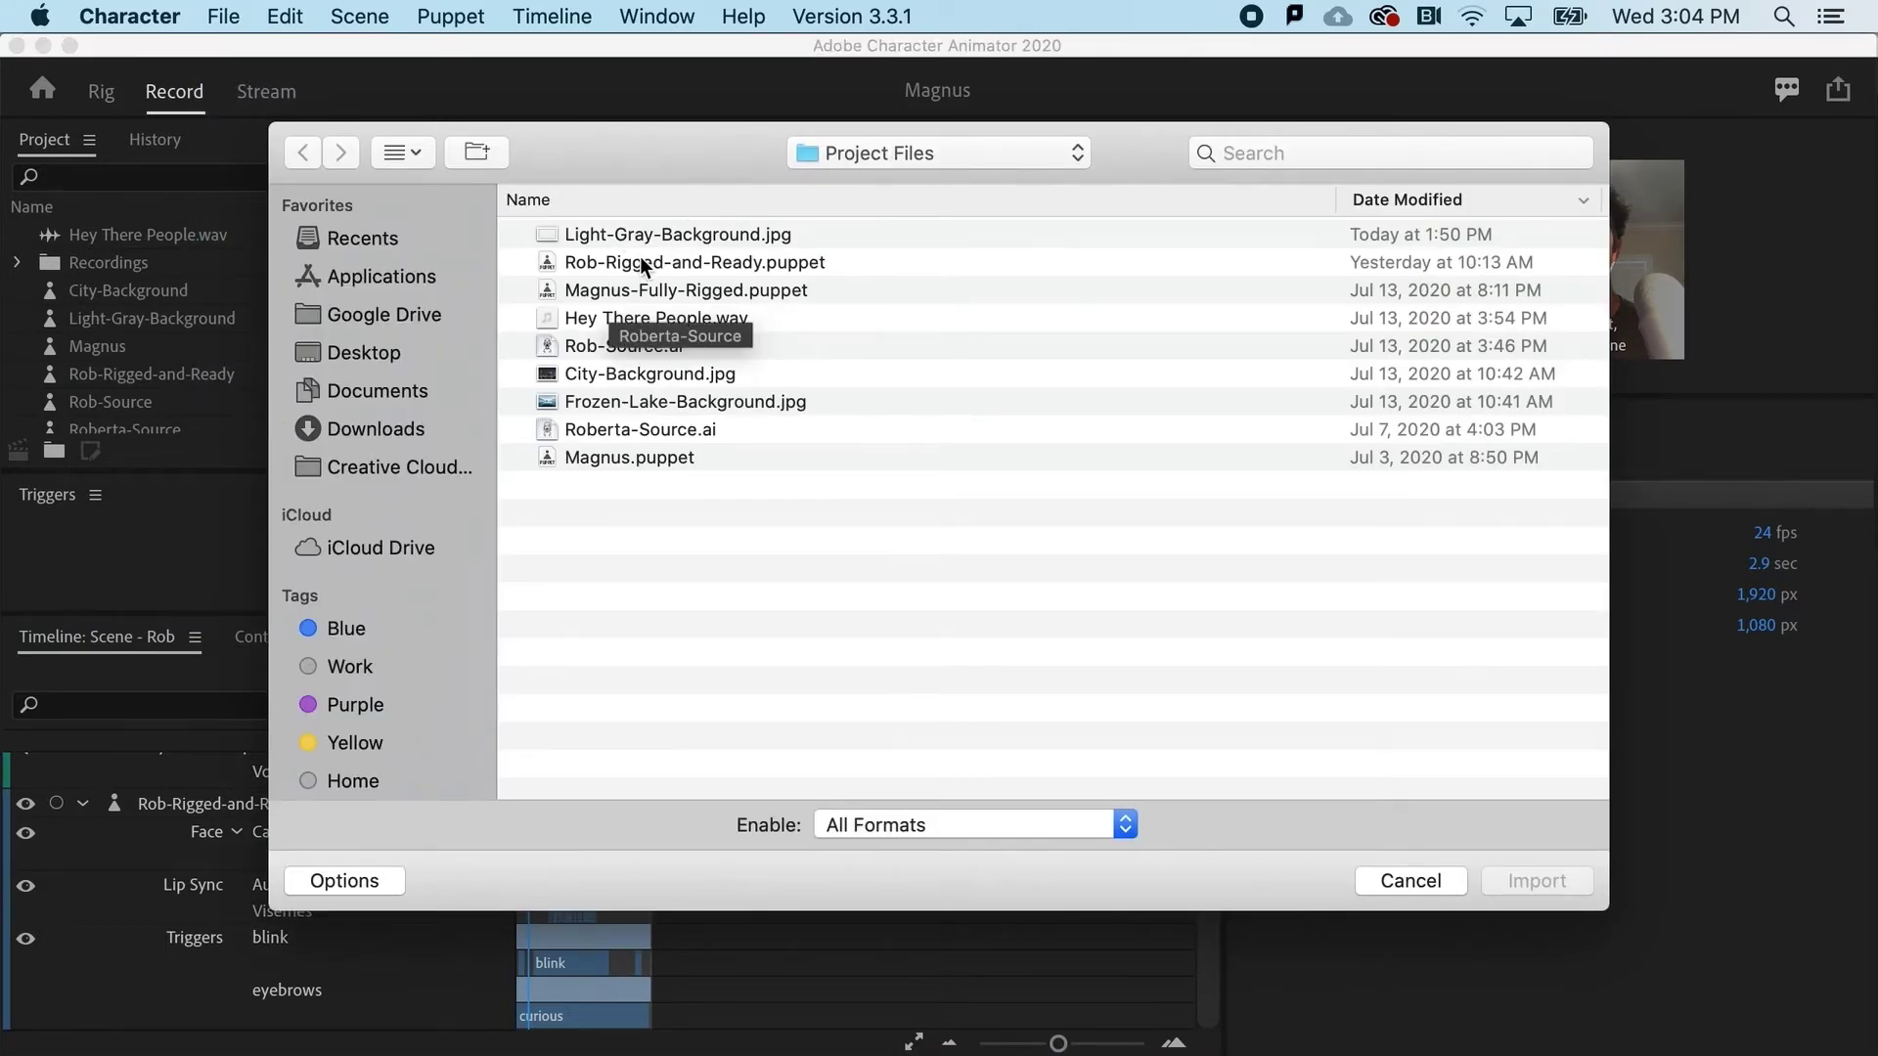
click(628, 237)
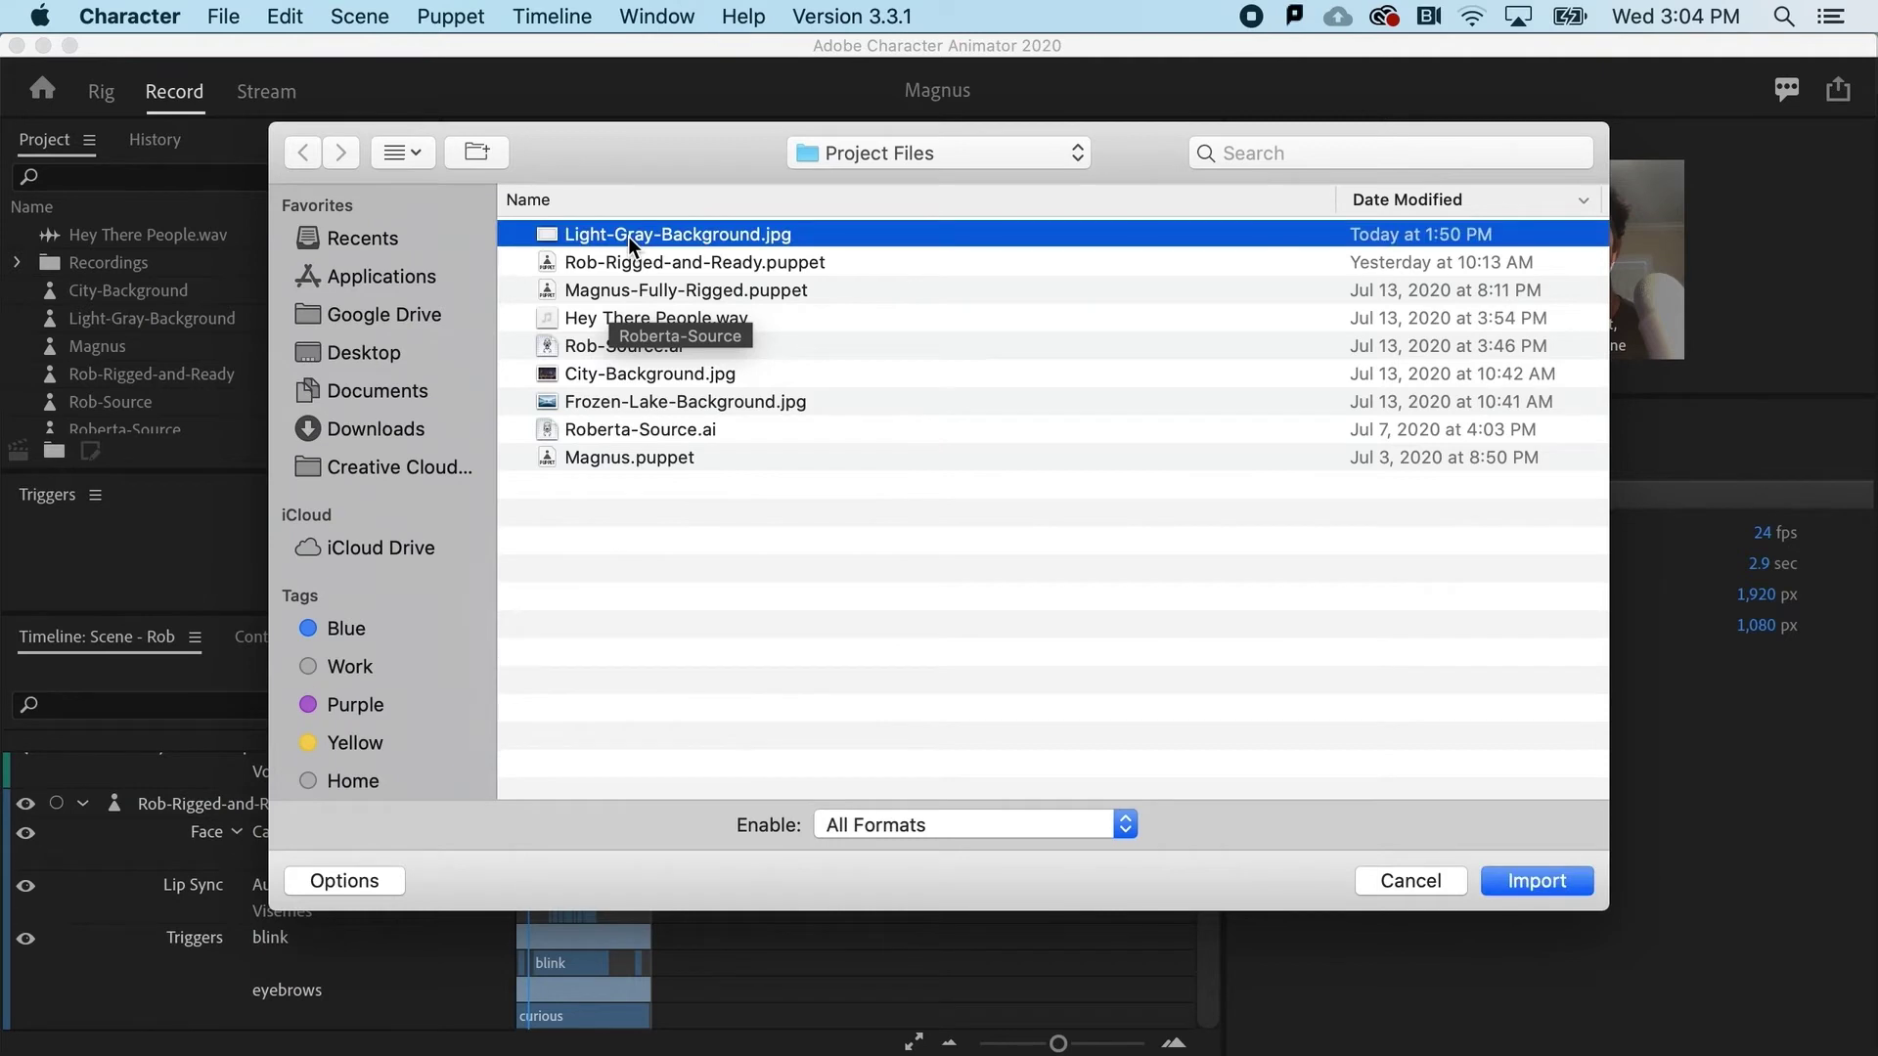
click(1536, 880)
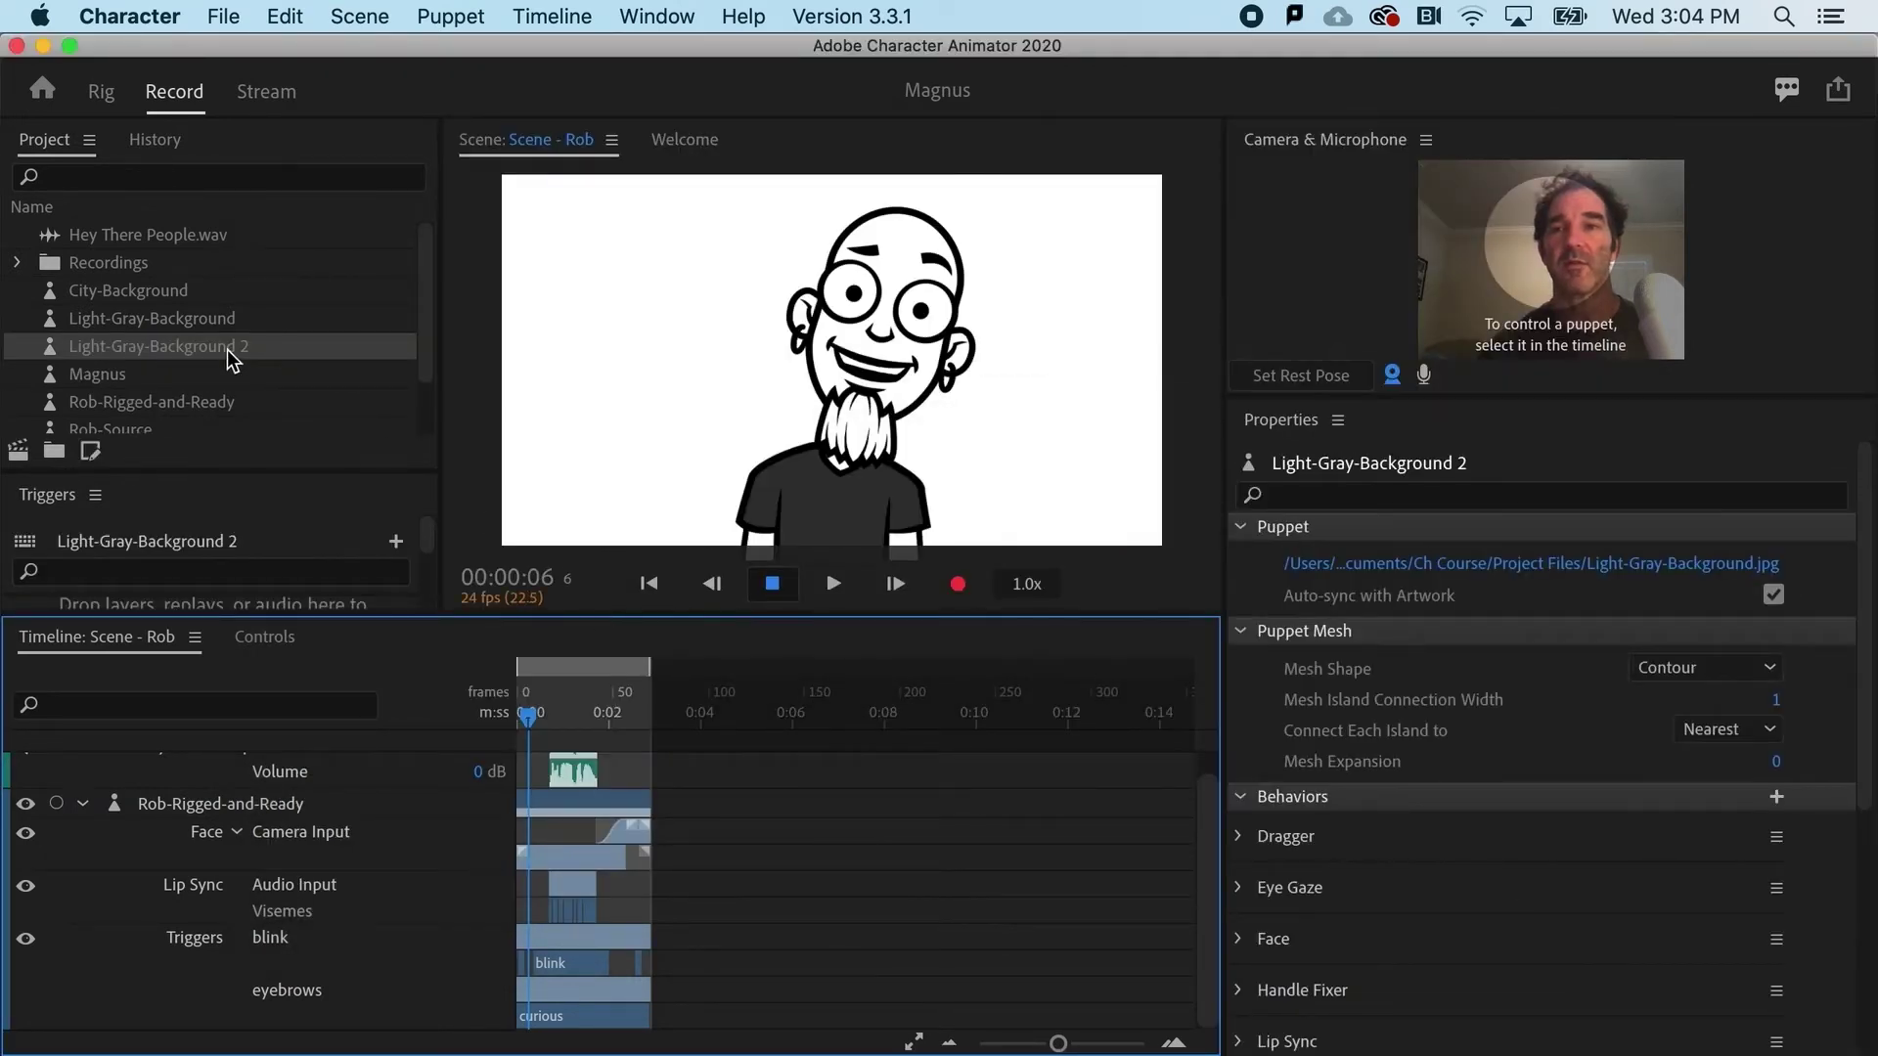
drag(227, 349, 531, 949)
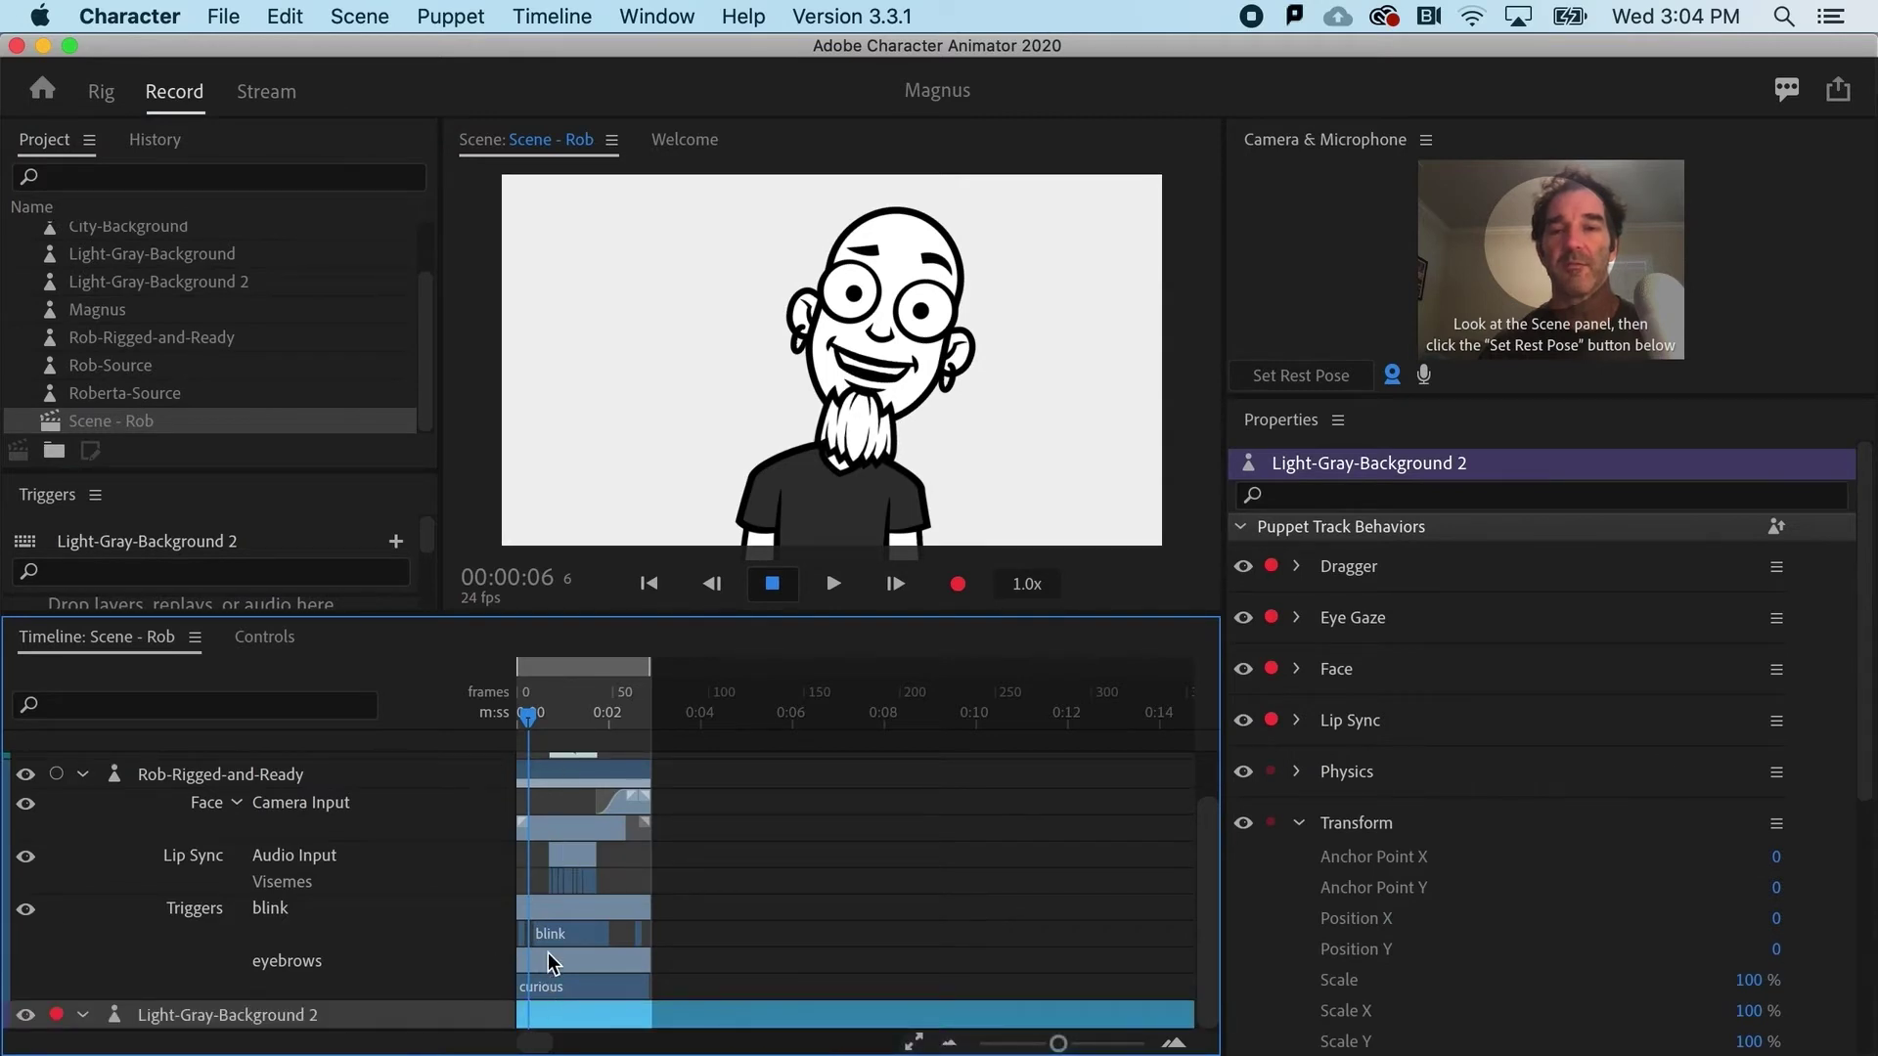
scroll(547, 953, up, 2)
click(544, 826)
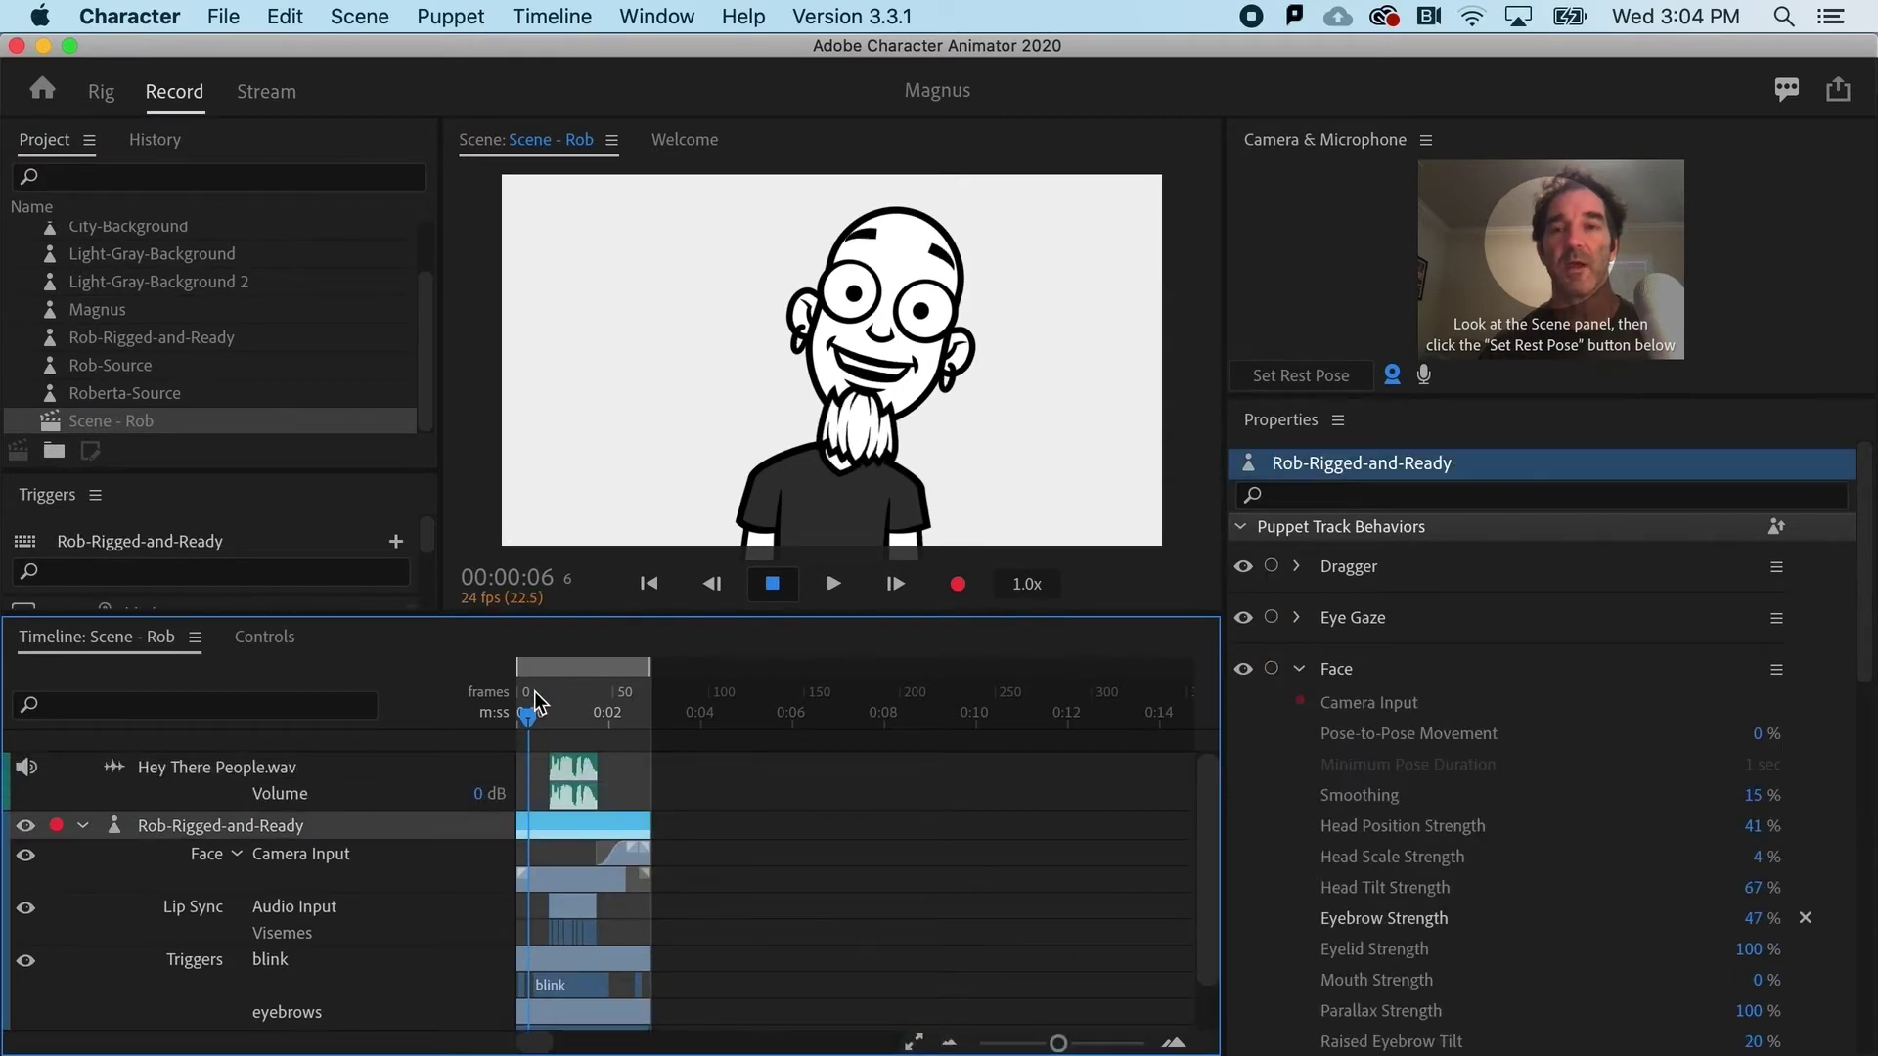
drag(534, 700, 574, 713)
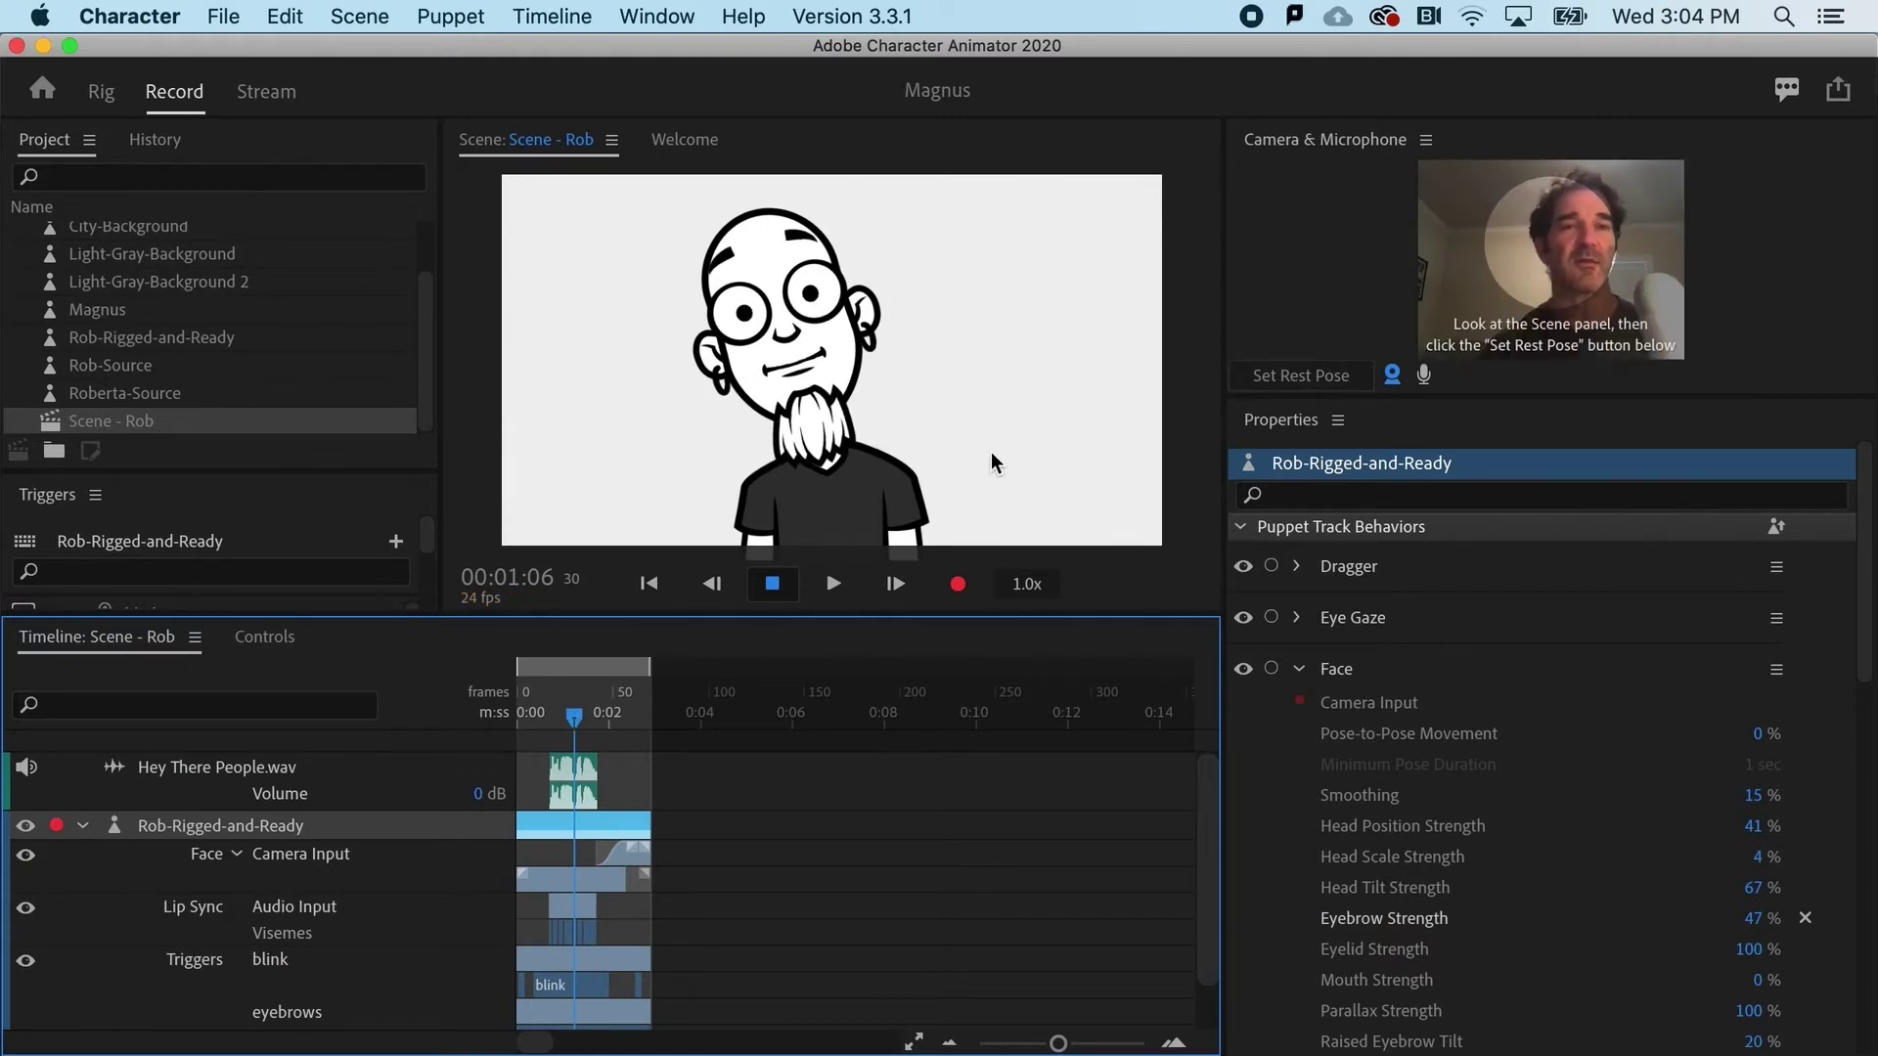
scroll(894, 811, down, 1)
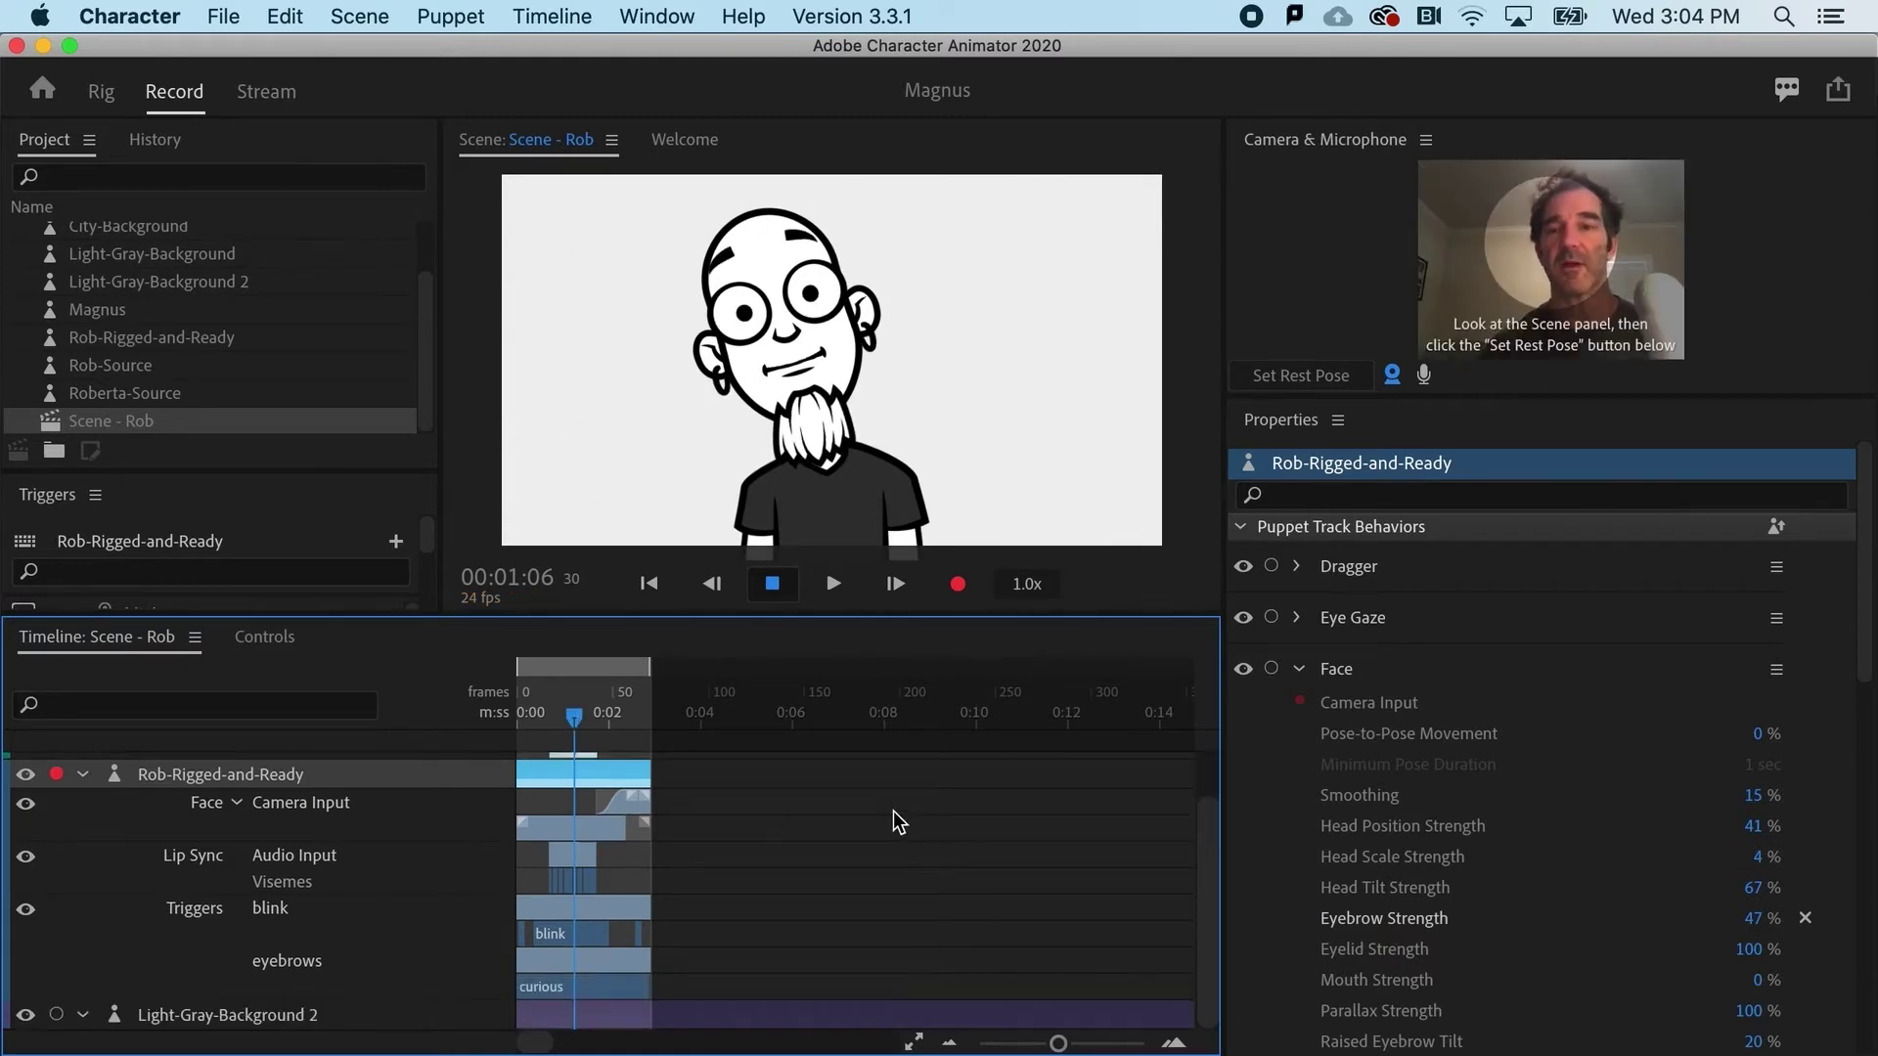
click(26, 1015)
click(26, 1015)
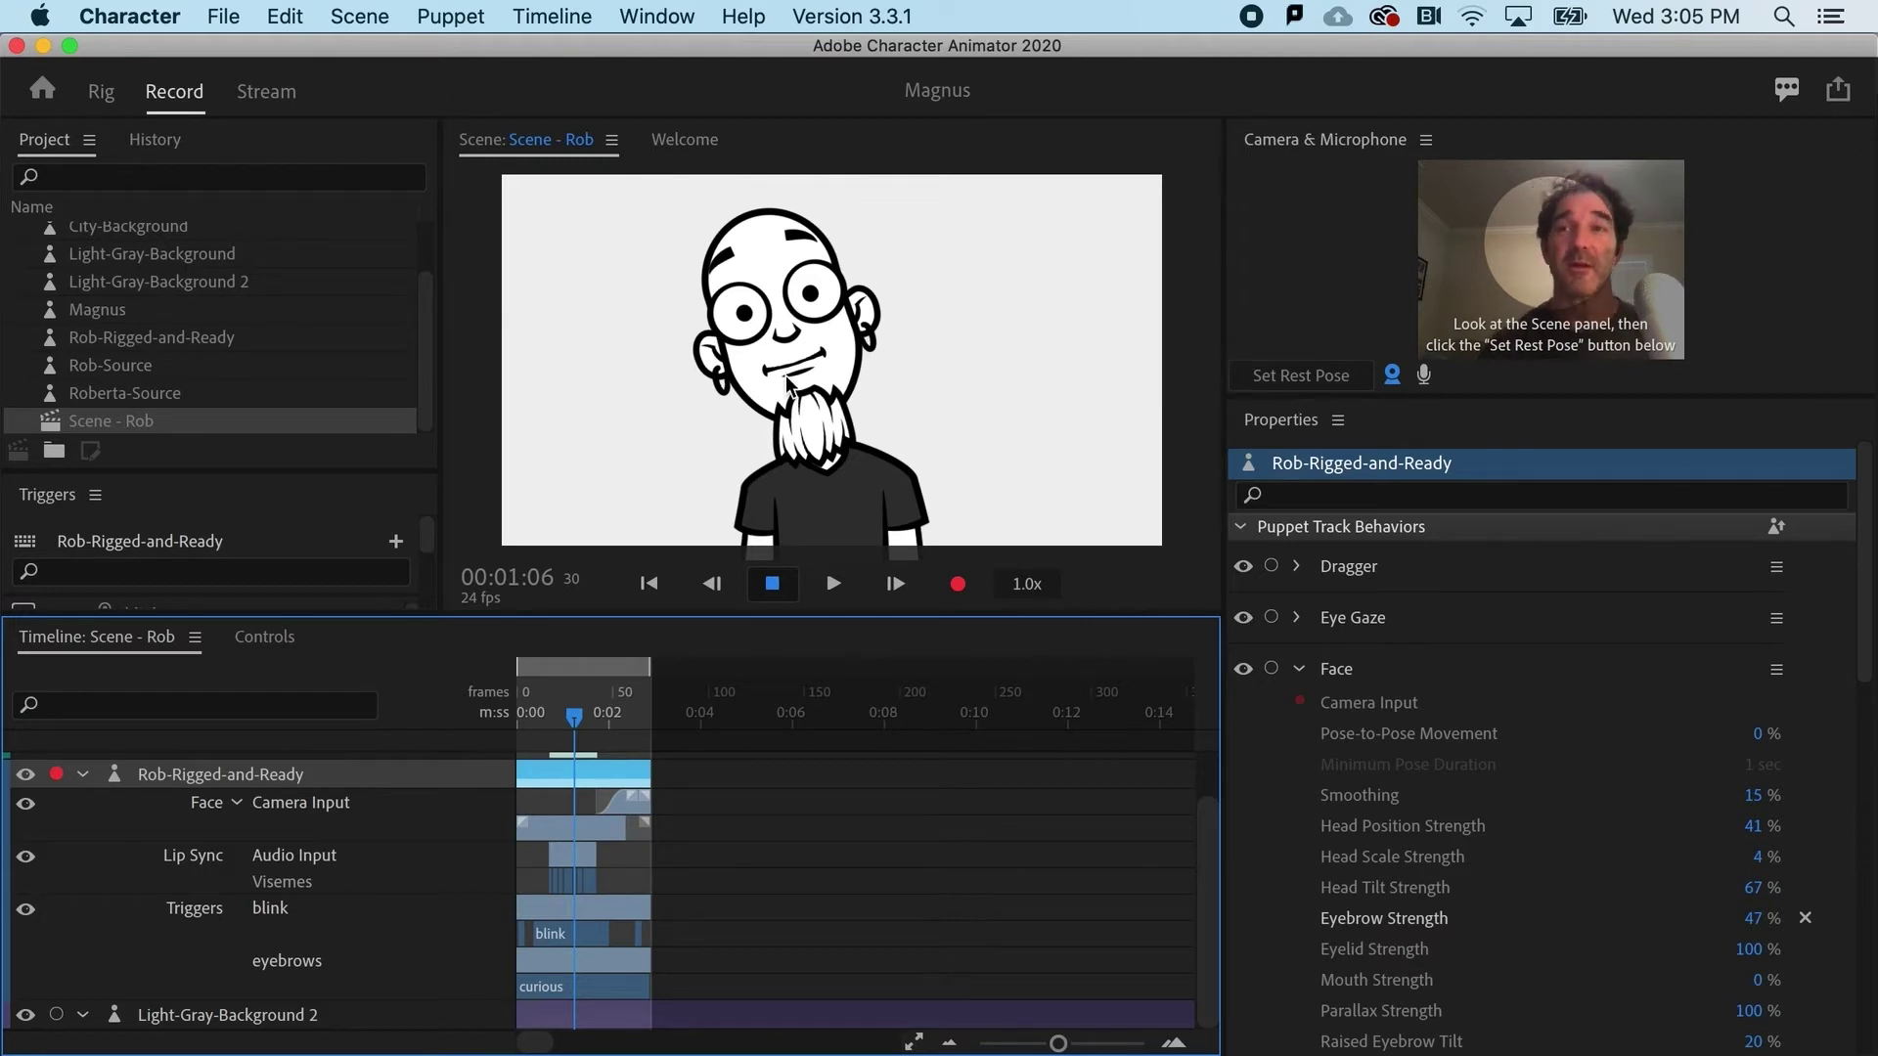
- Show the File > Export submenu for Scene - Rob
click(221, 18)
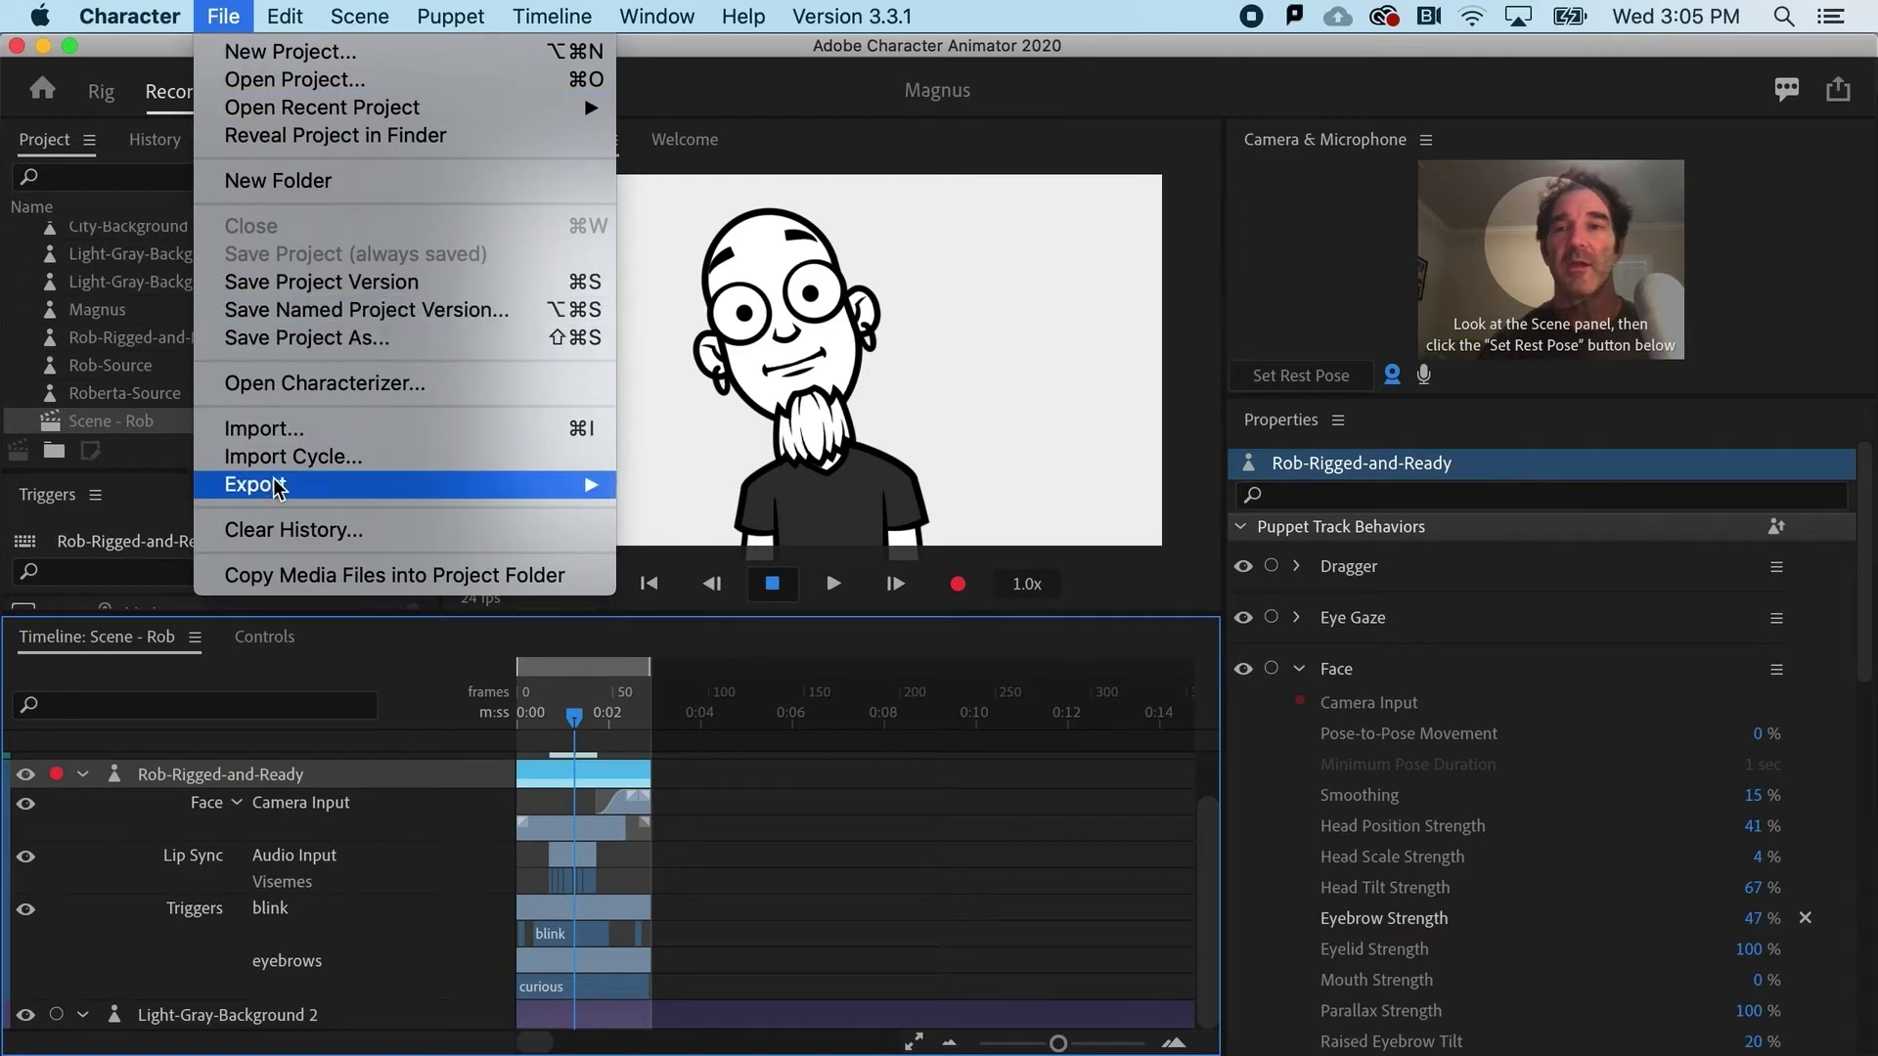
mouse_move(274, 486)
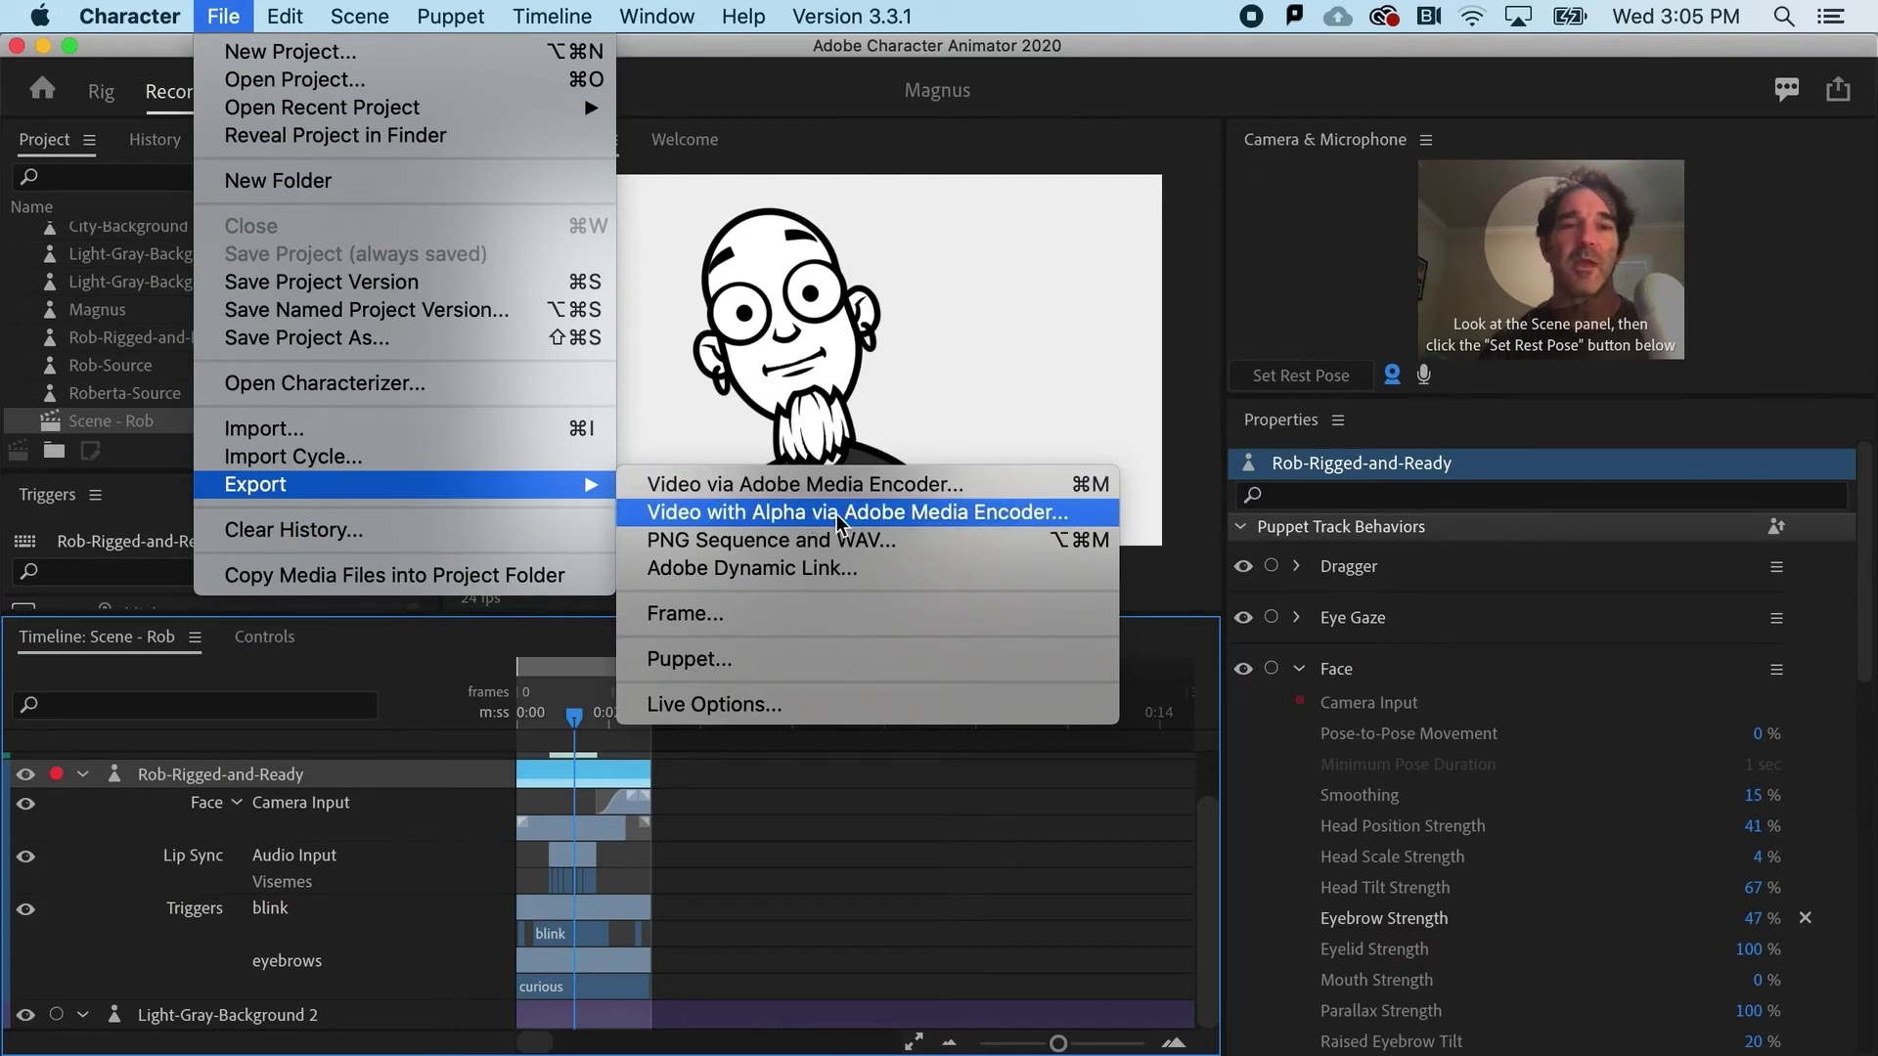
- Dismiss the menu and delete the Light-Gray-Background 2 track from the timeline
click(826, 835)
click(322, 1015)
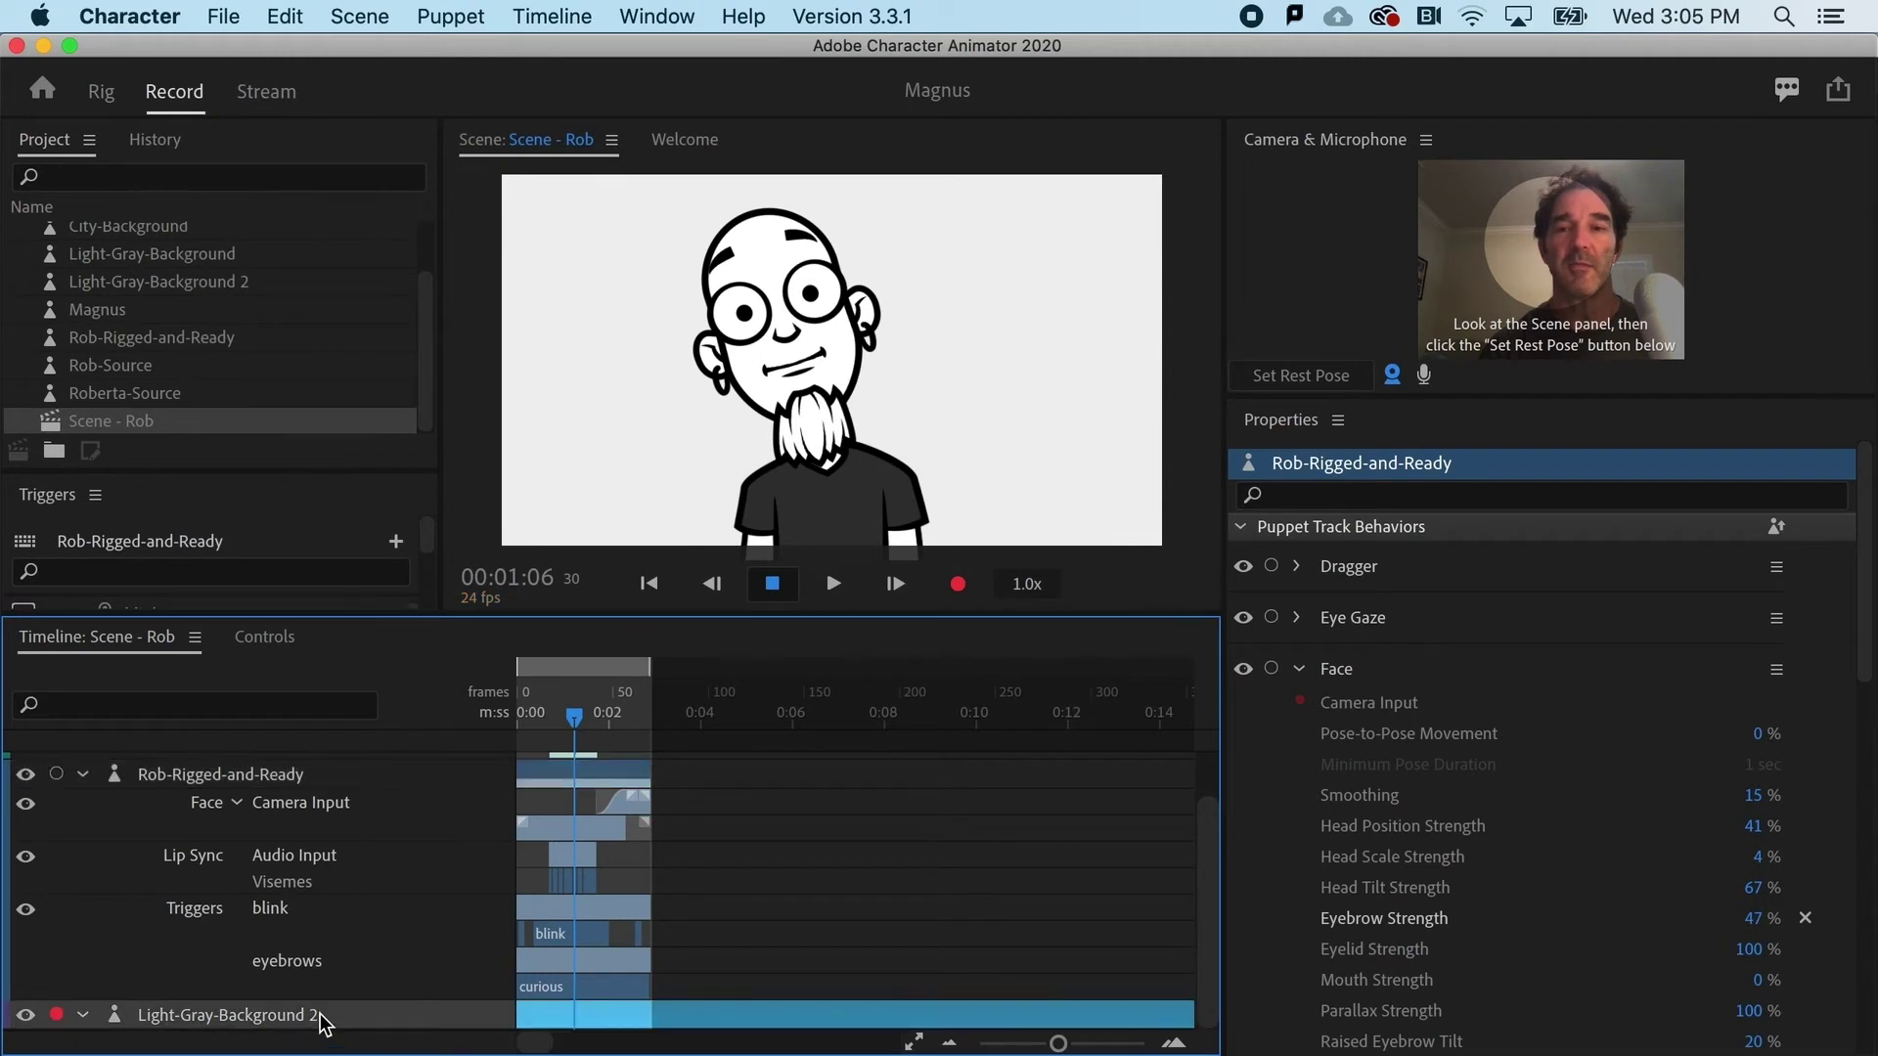
scroll(320, 1013, up, 1)
click(324, 1024)
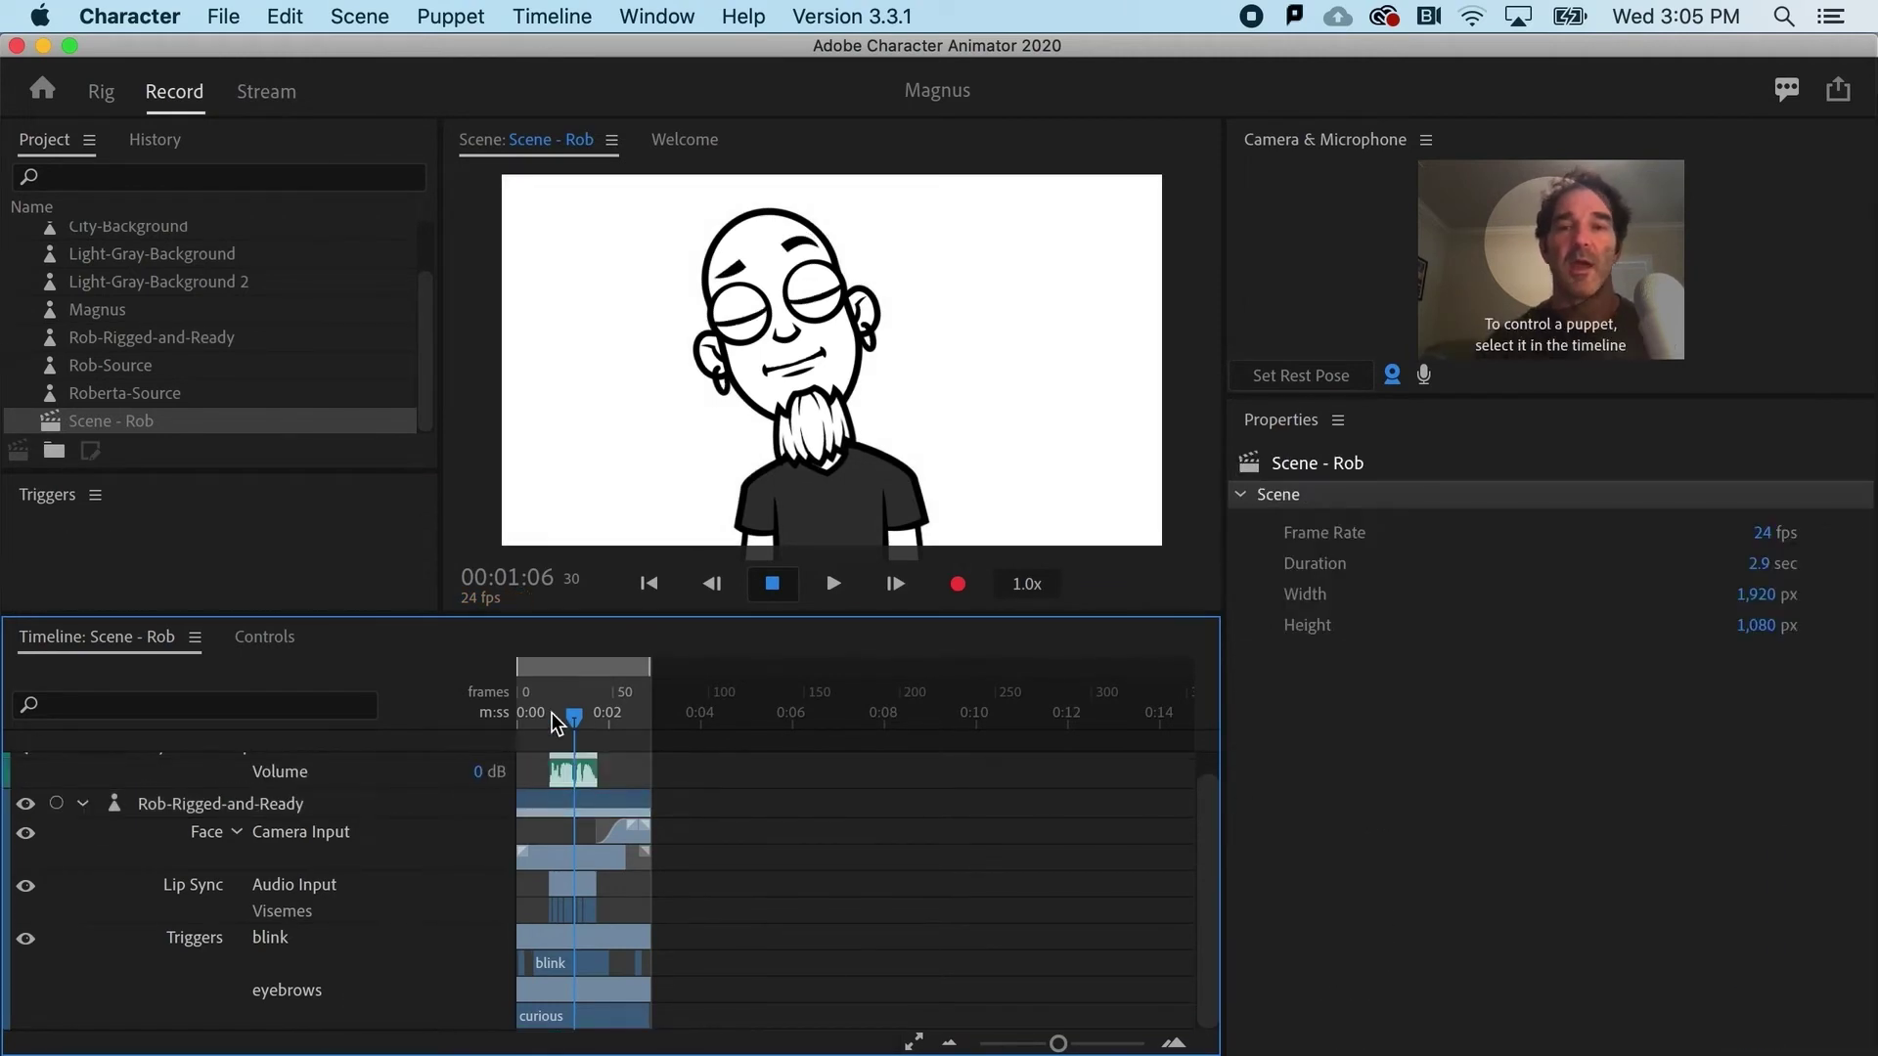
- Move the playhead to frame 53, where Rob smiles, and bring up the File menu
click(551, 713)
drag(598, 713, 620, 715)
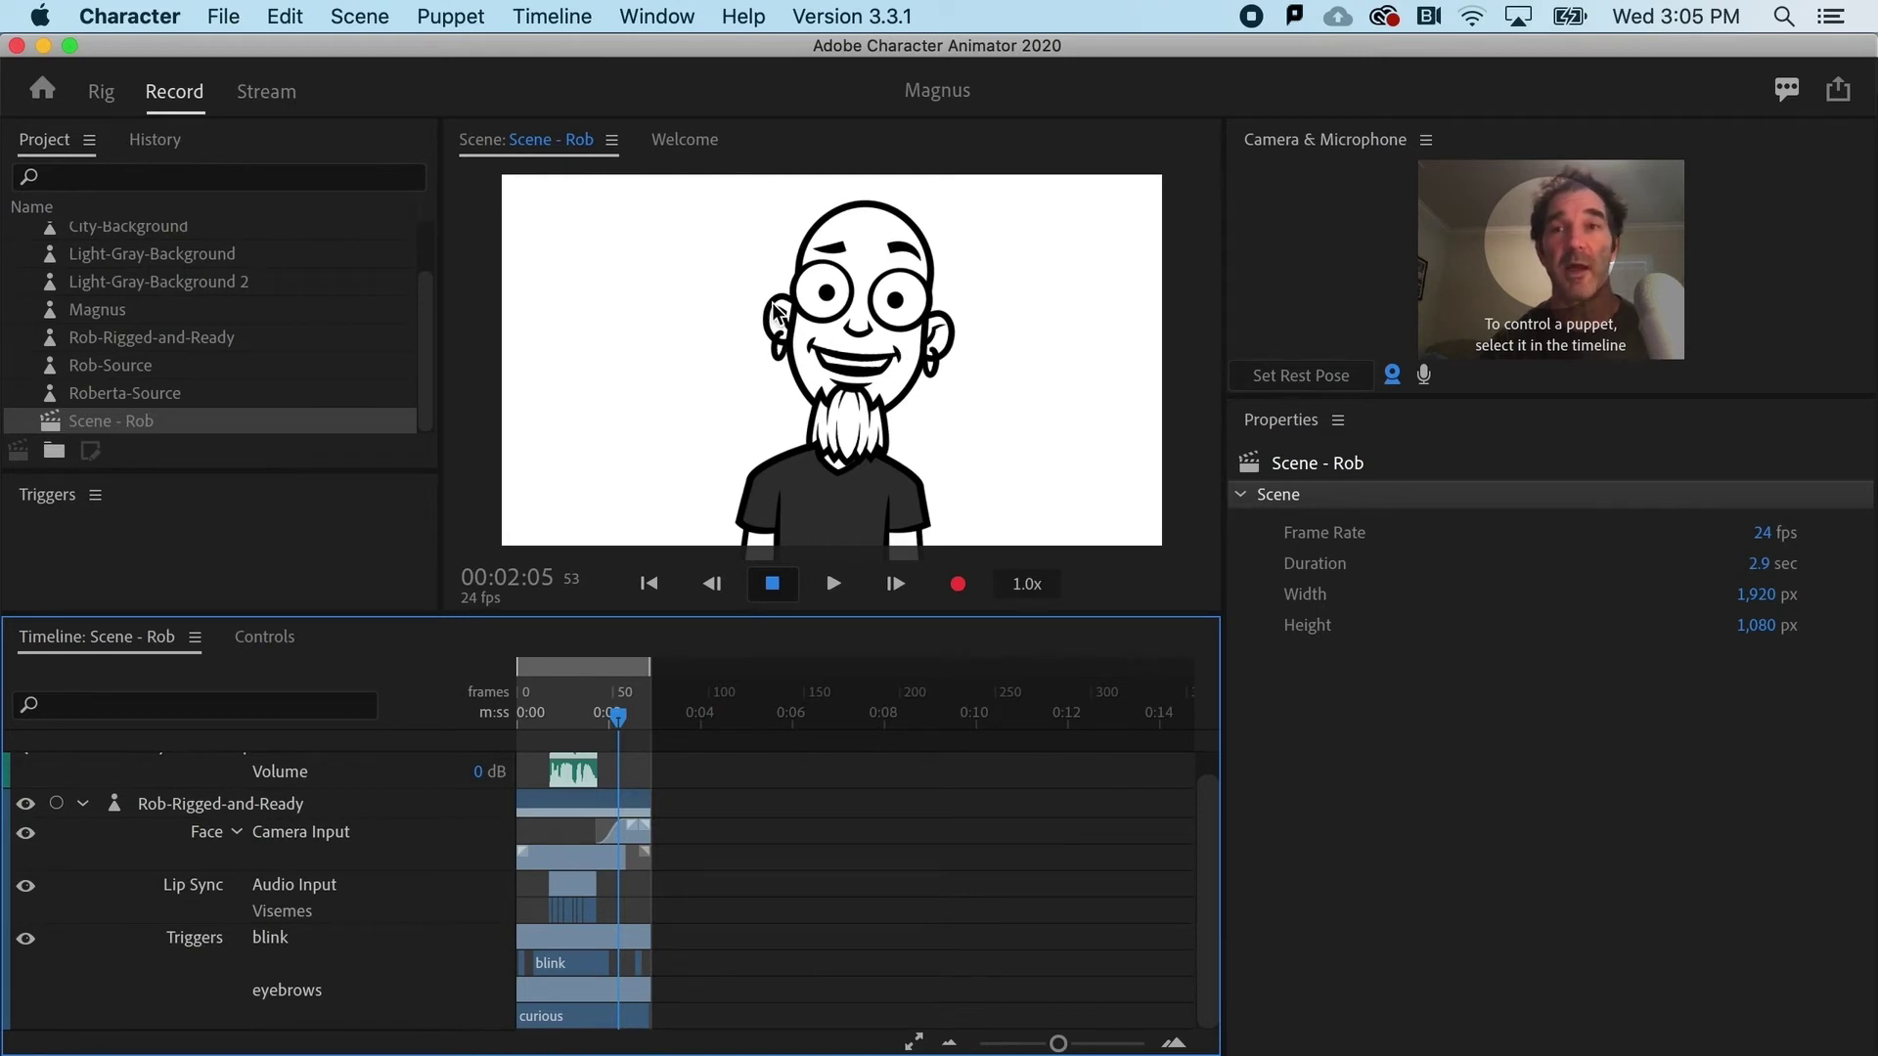
click(223, 16)
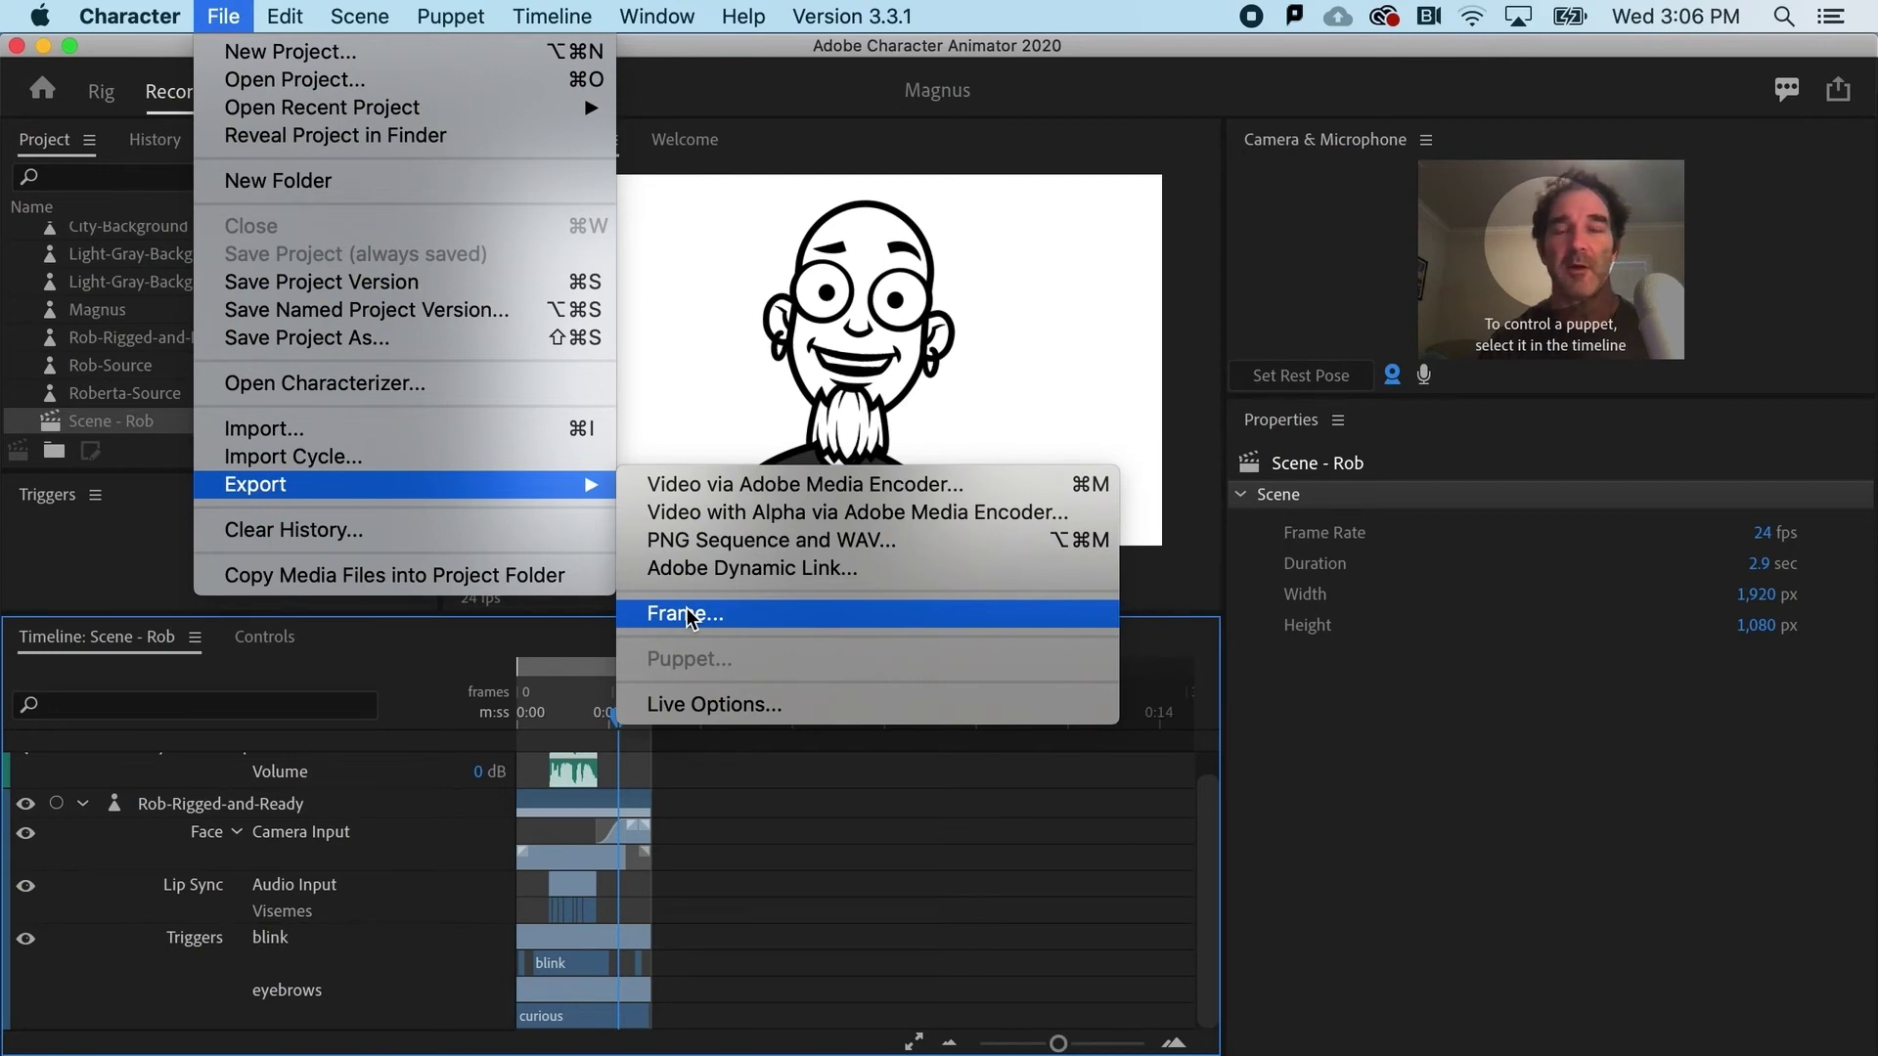
- Dismiss the menu and undo the deletion to restore the Light-Gray-Background 2 track
click(792, 794)
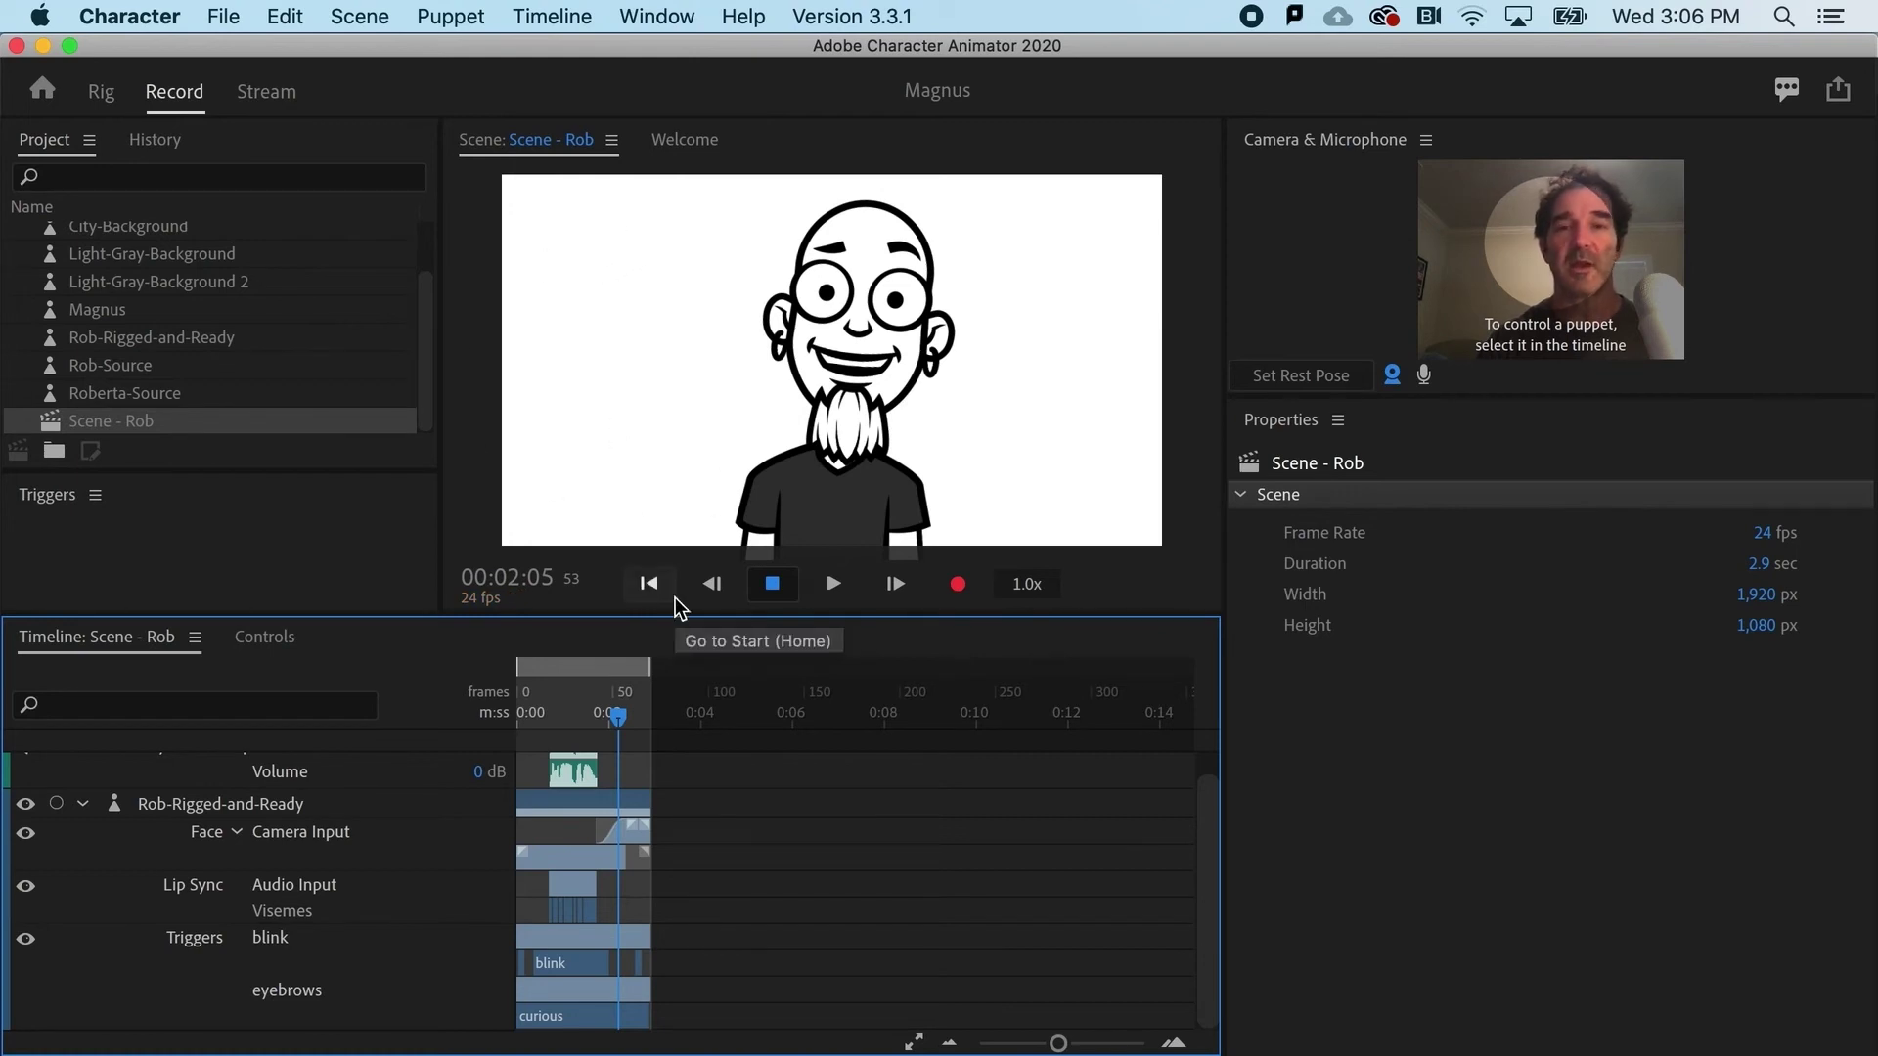
key(super+z)
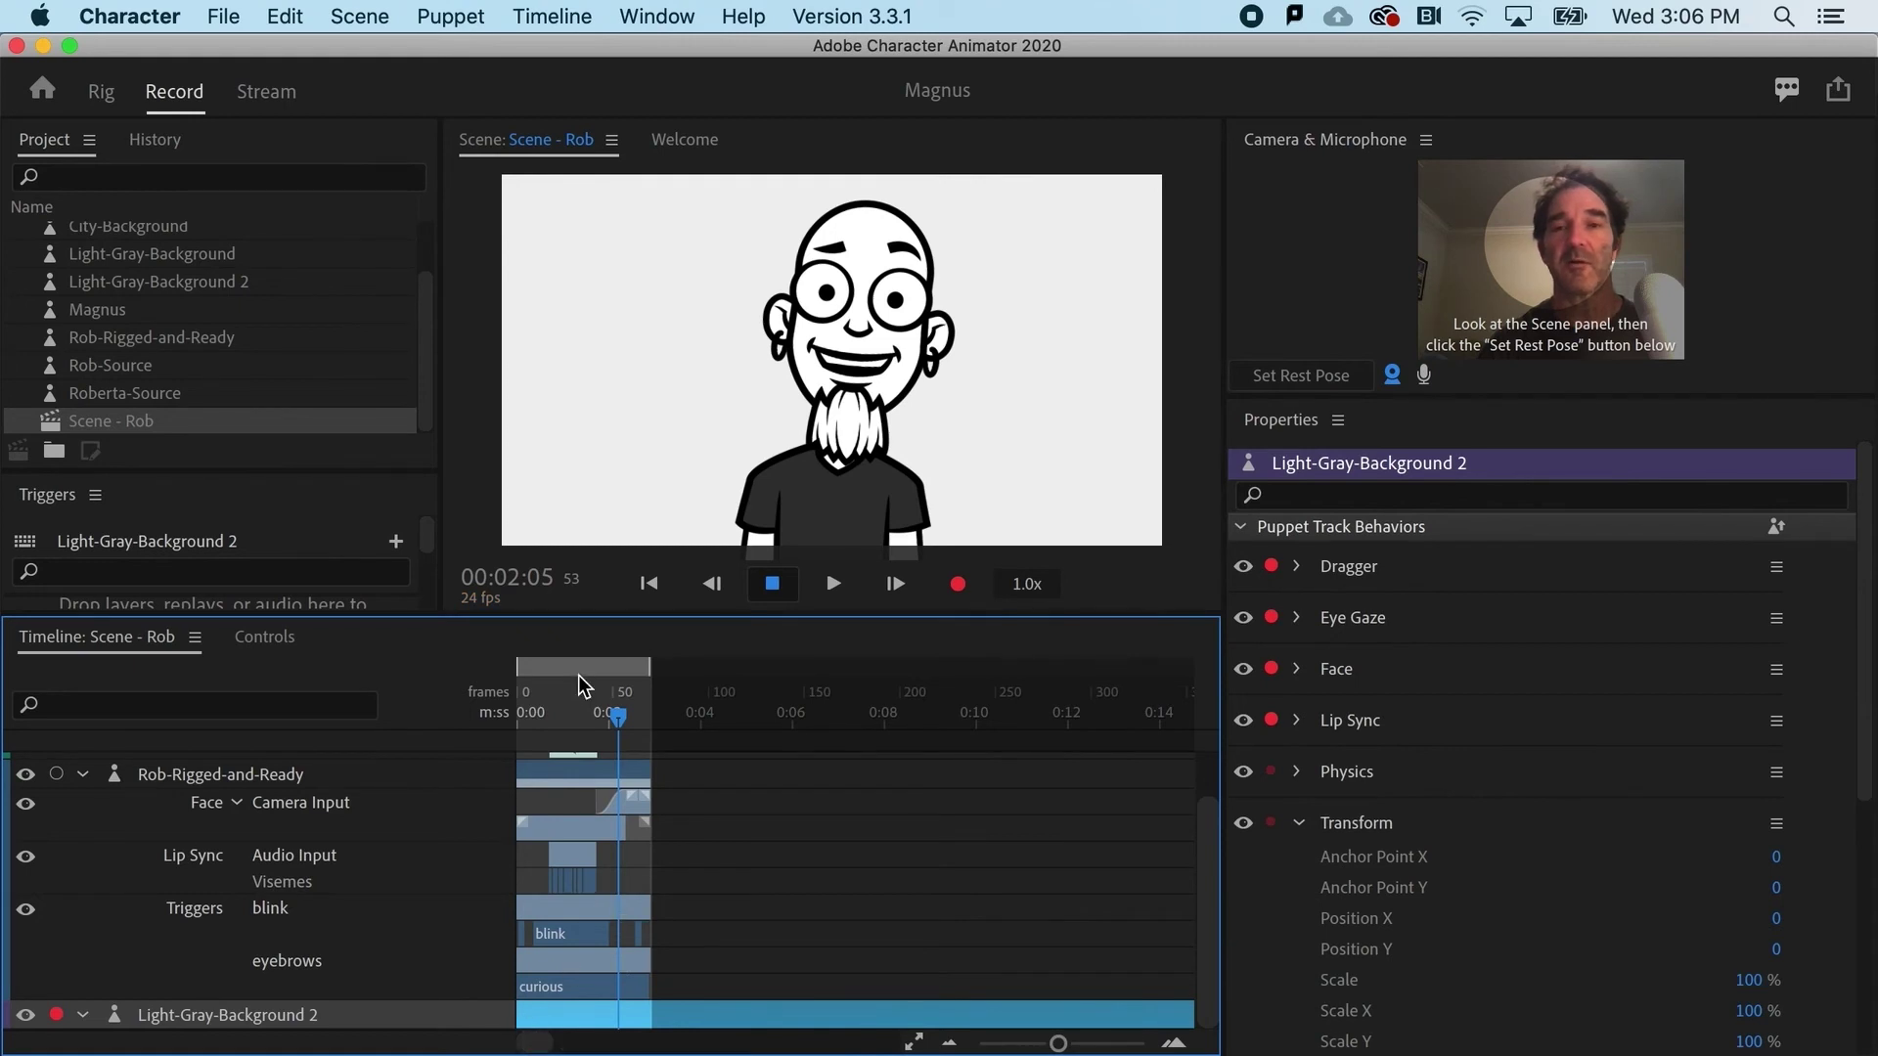
- Export Scene - Rob via Adobe Media Encoder as H.264 (*.mp4) saved to the Desktop
click(225, 15)
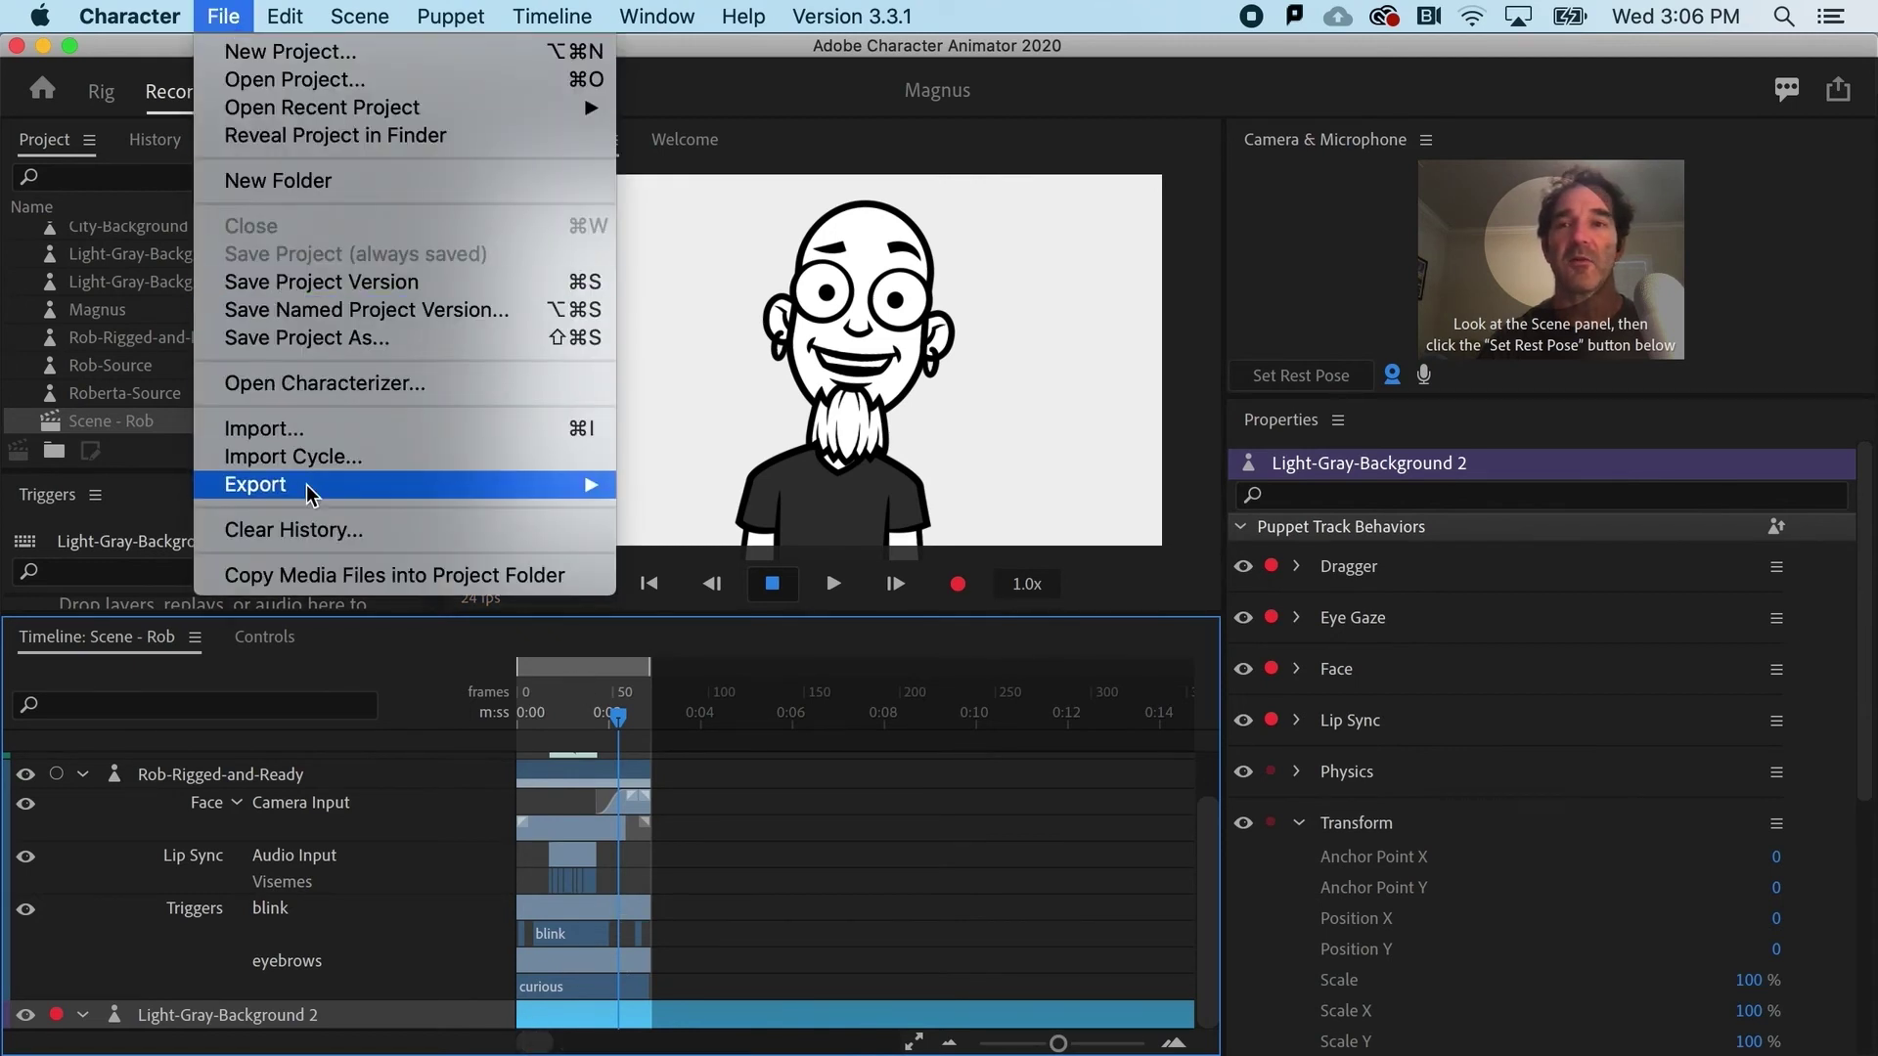
mouse_move(311, 489)
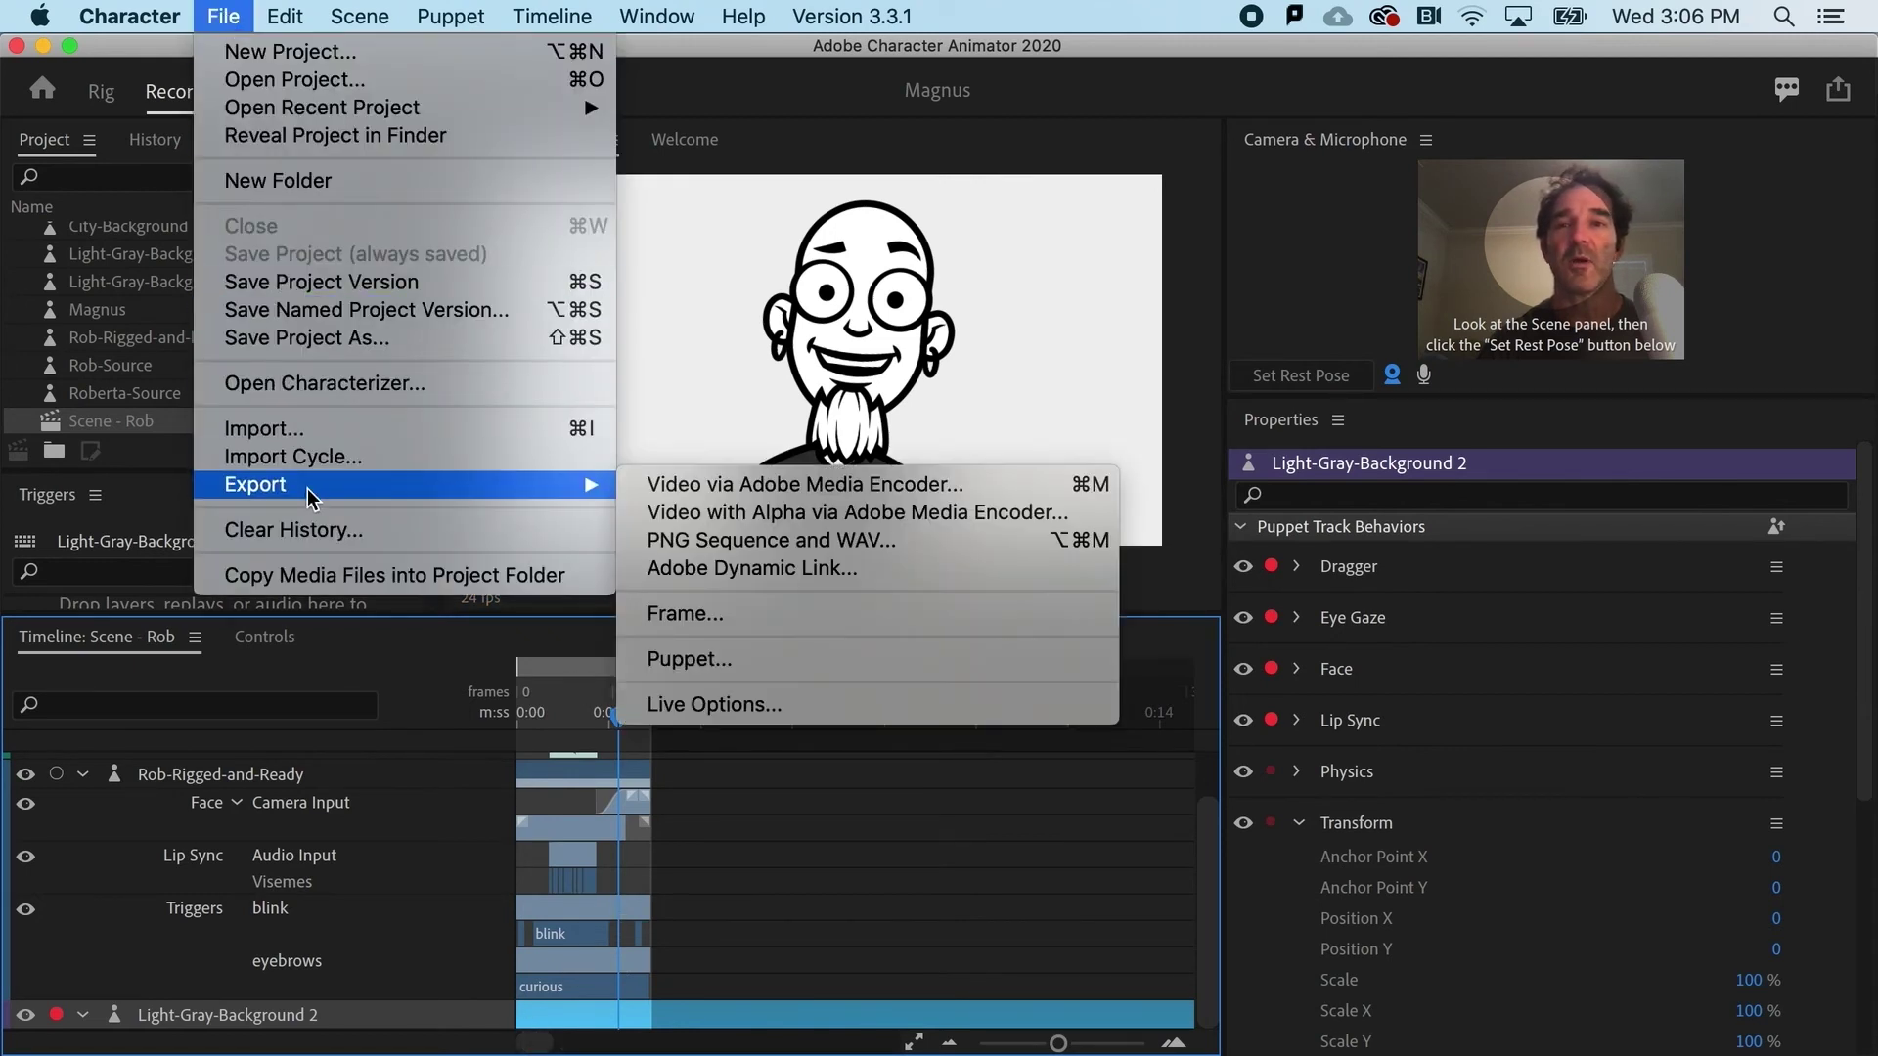
click(839, 485)
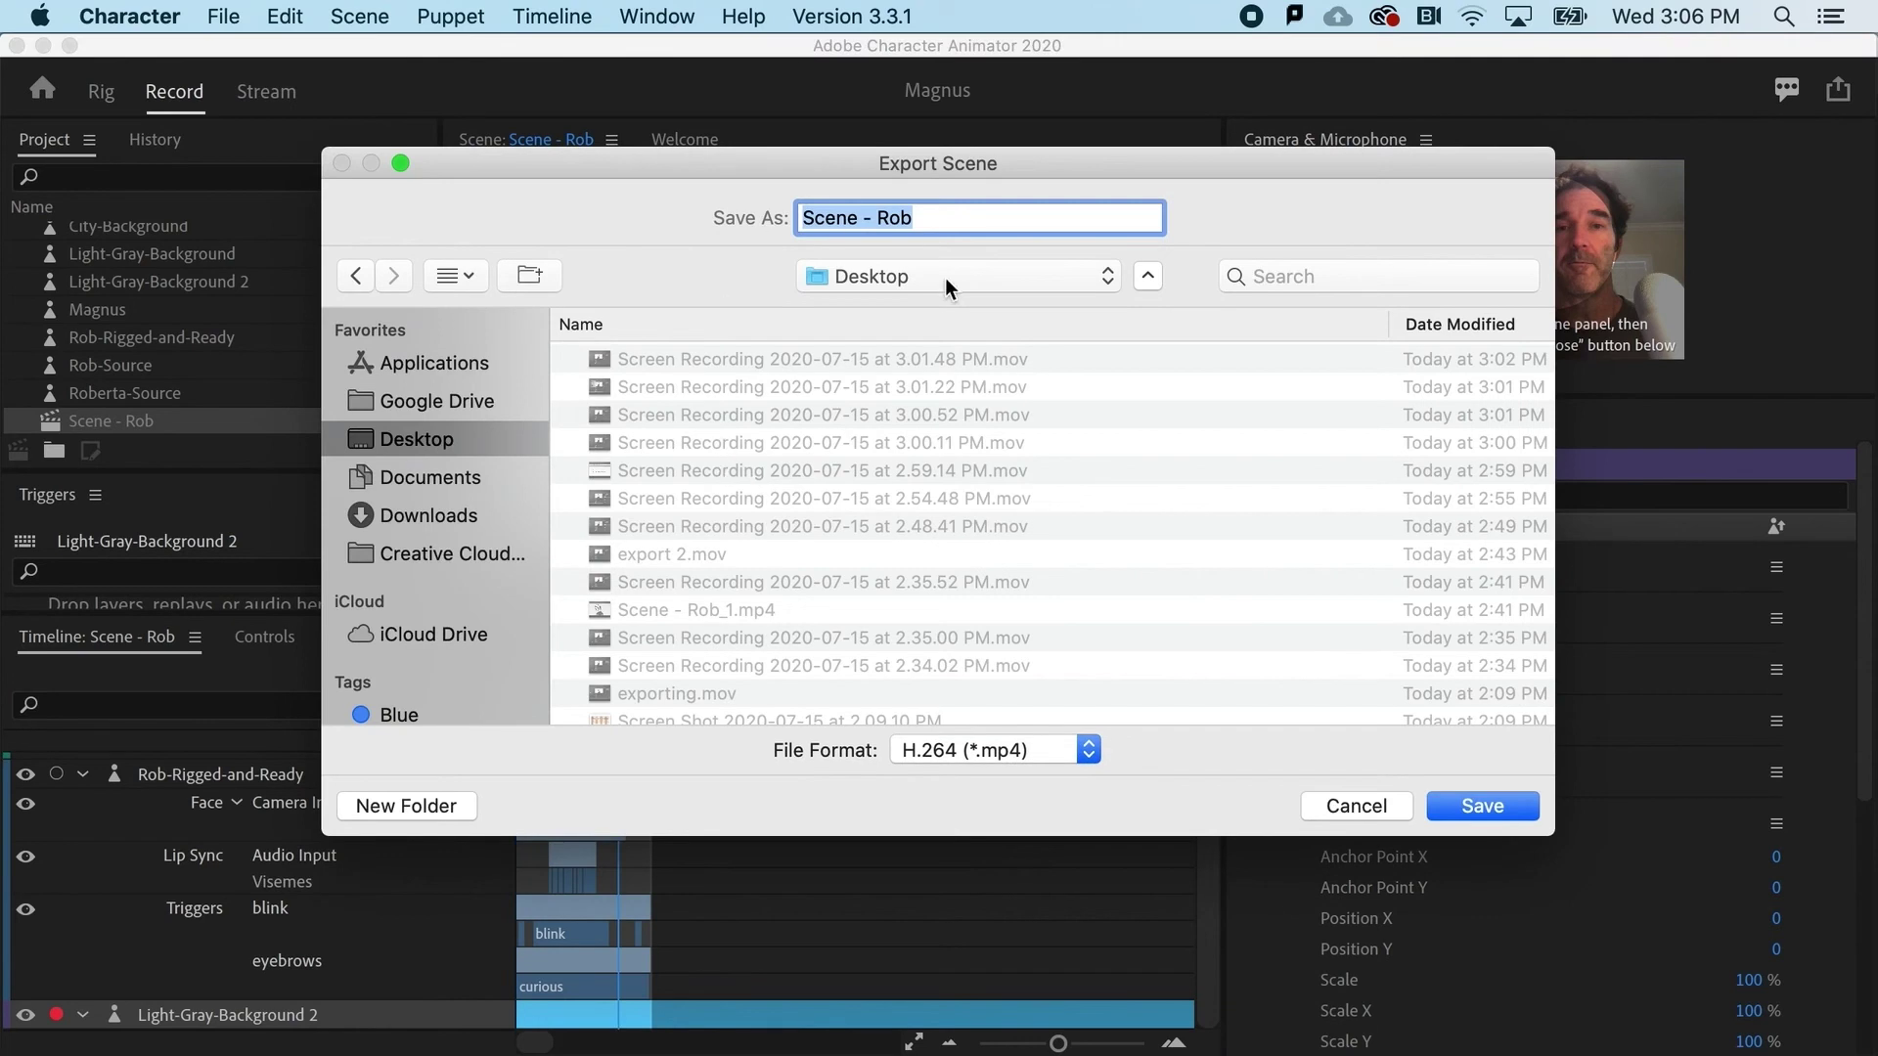
click(1447, 805)
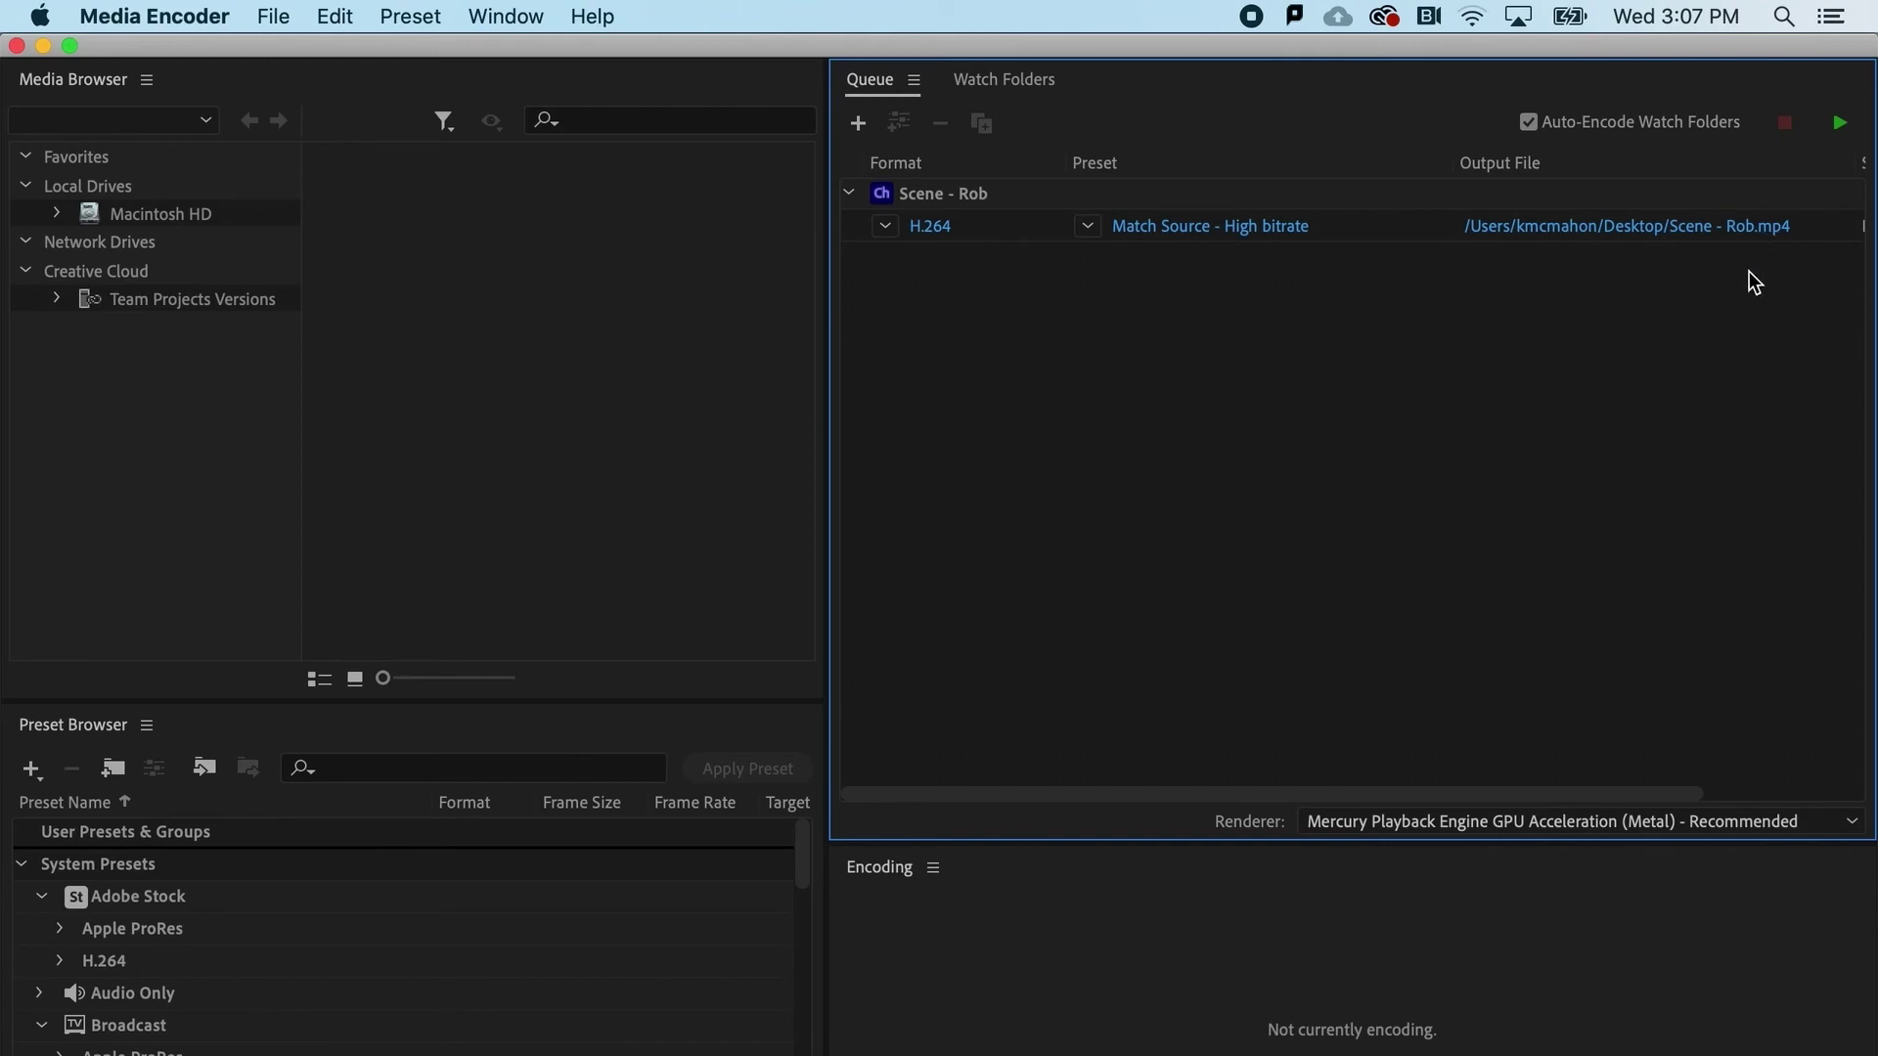
- Keep the Match Source - High bitrate preset, start the render queue, and hide Media Encoder
click(1152, 235)
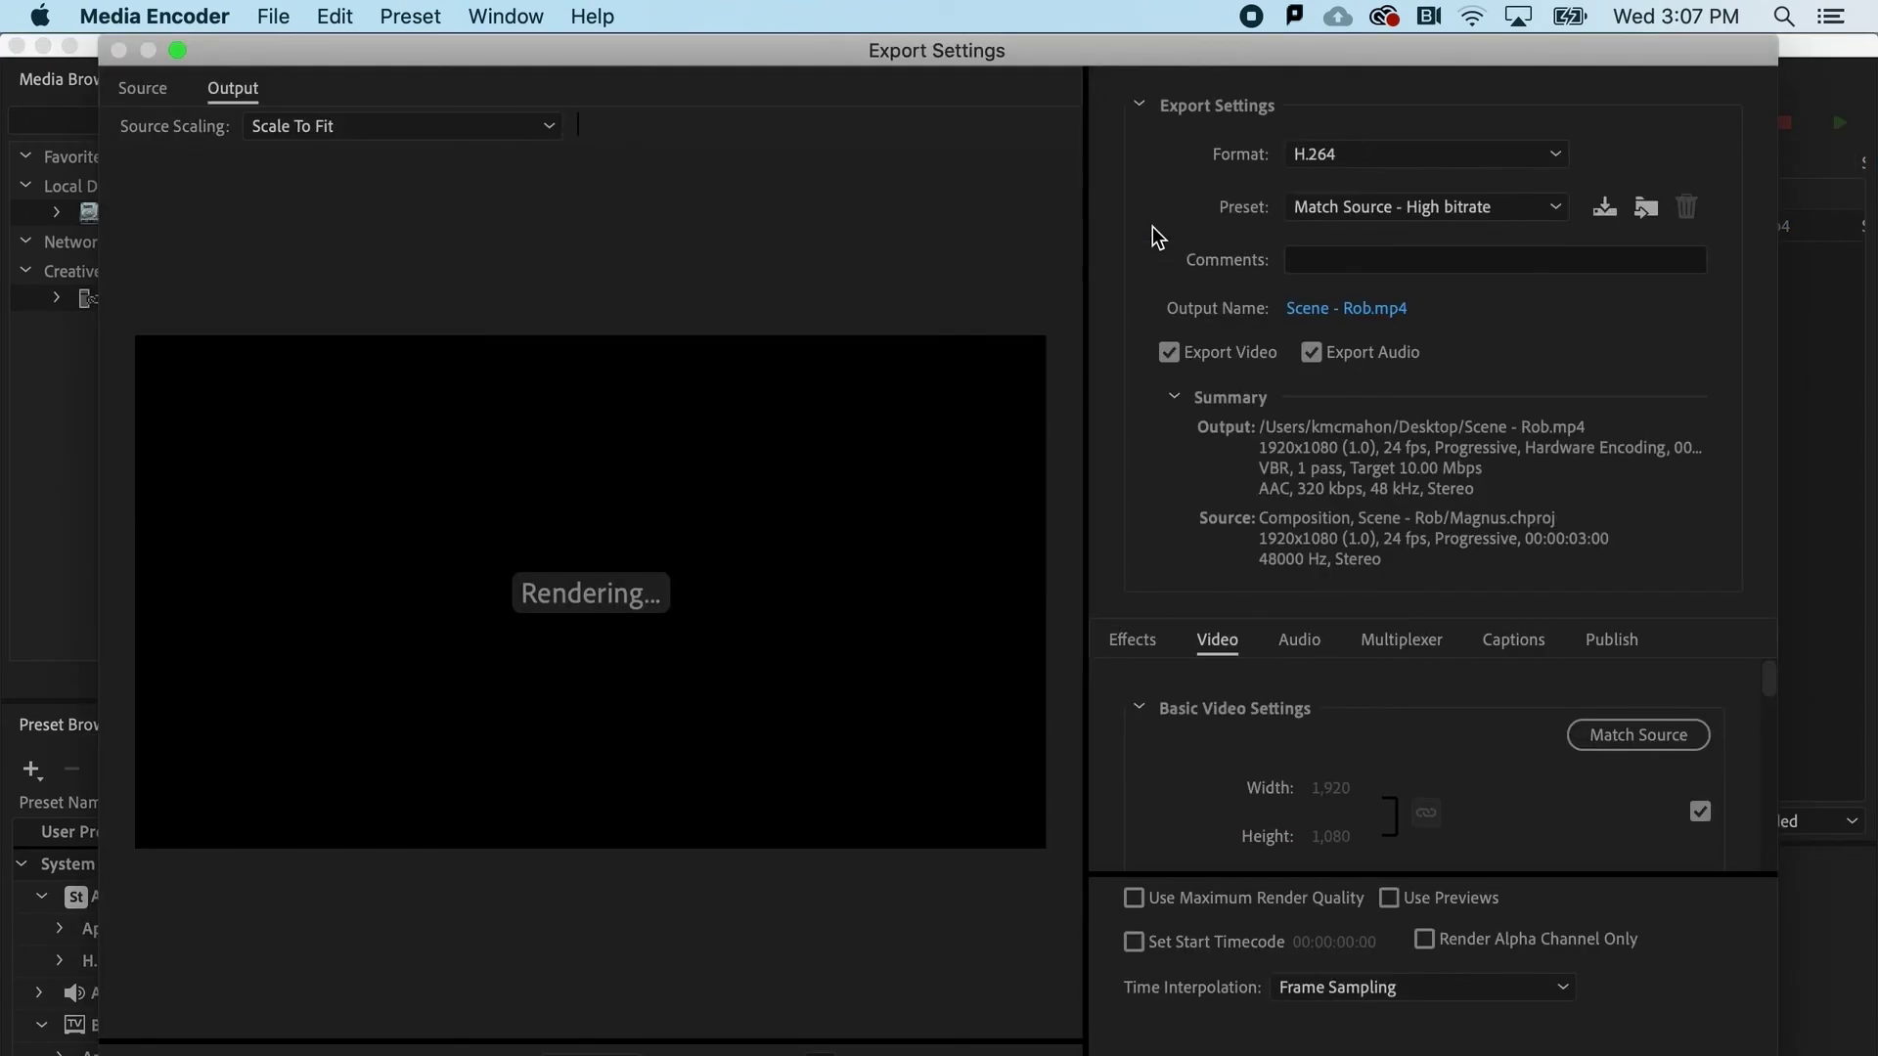
click(1428, 206)
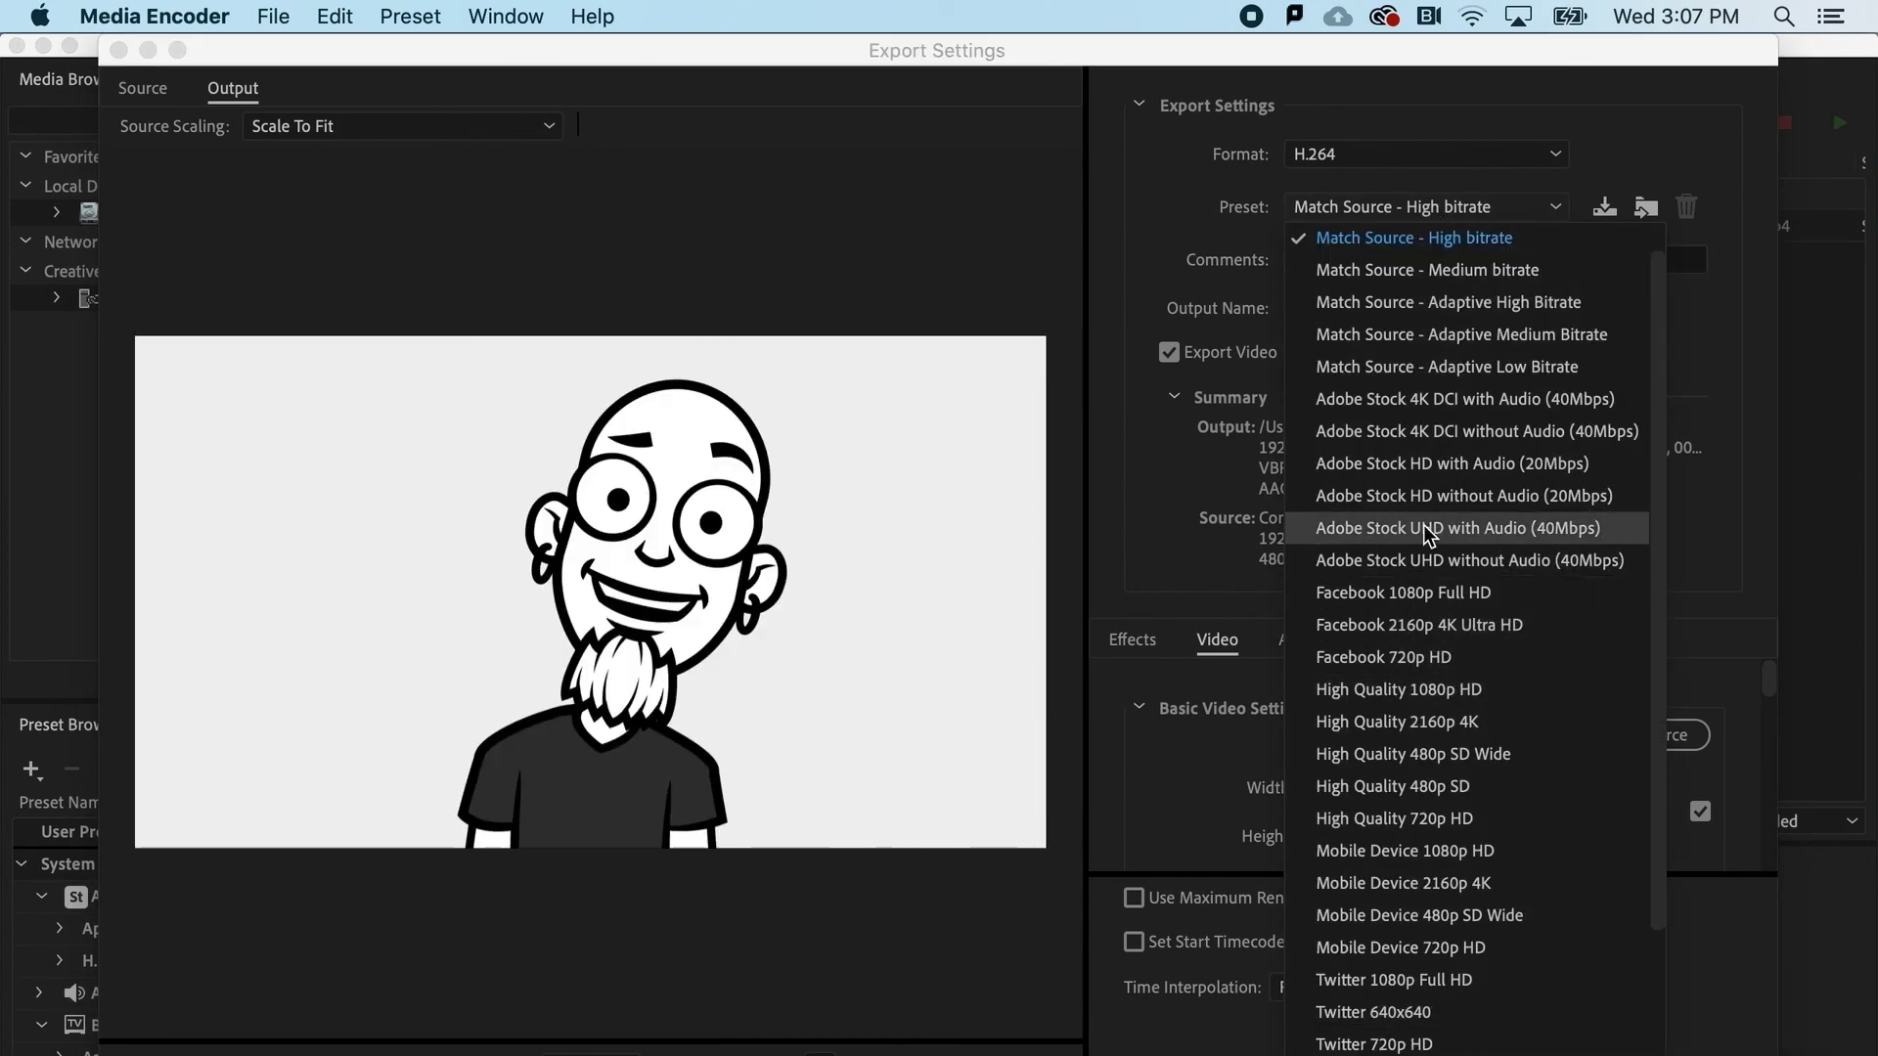
click(1604, 137)
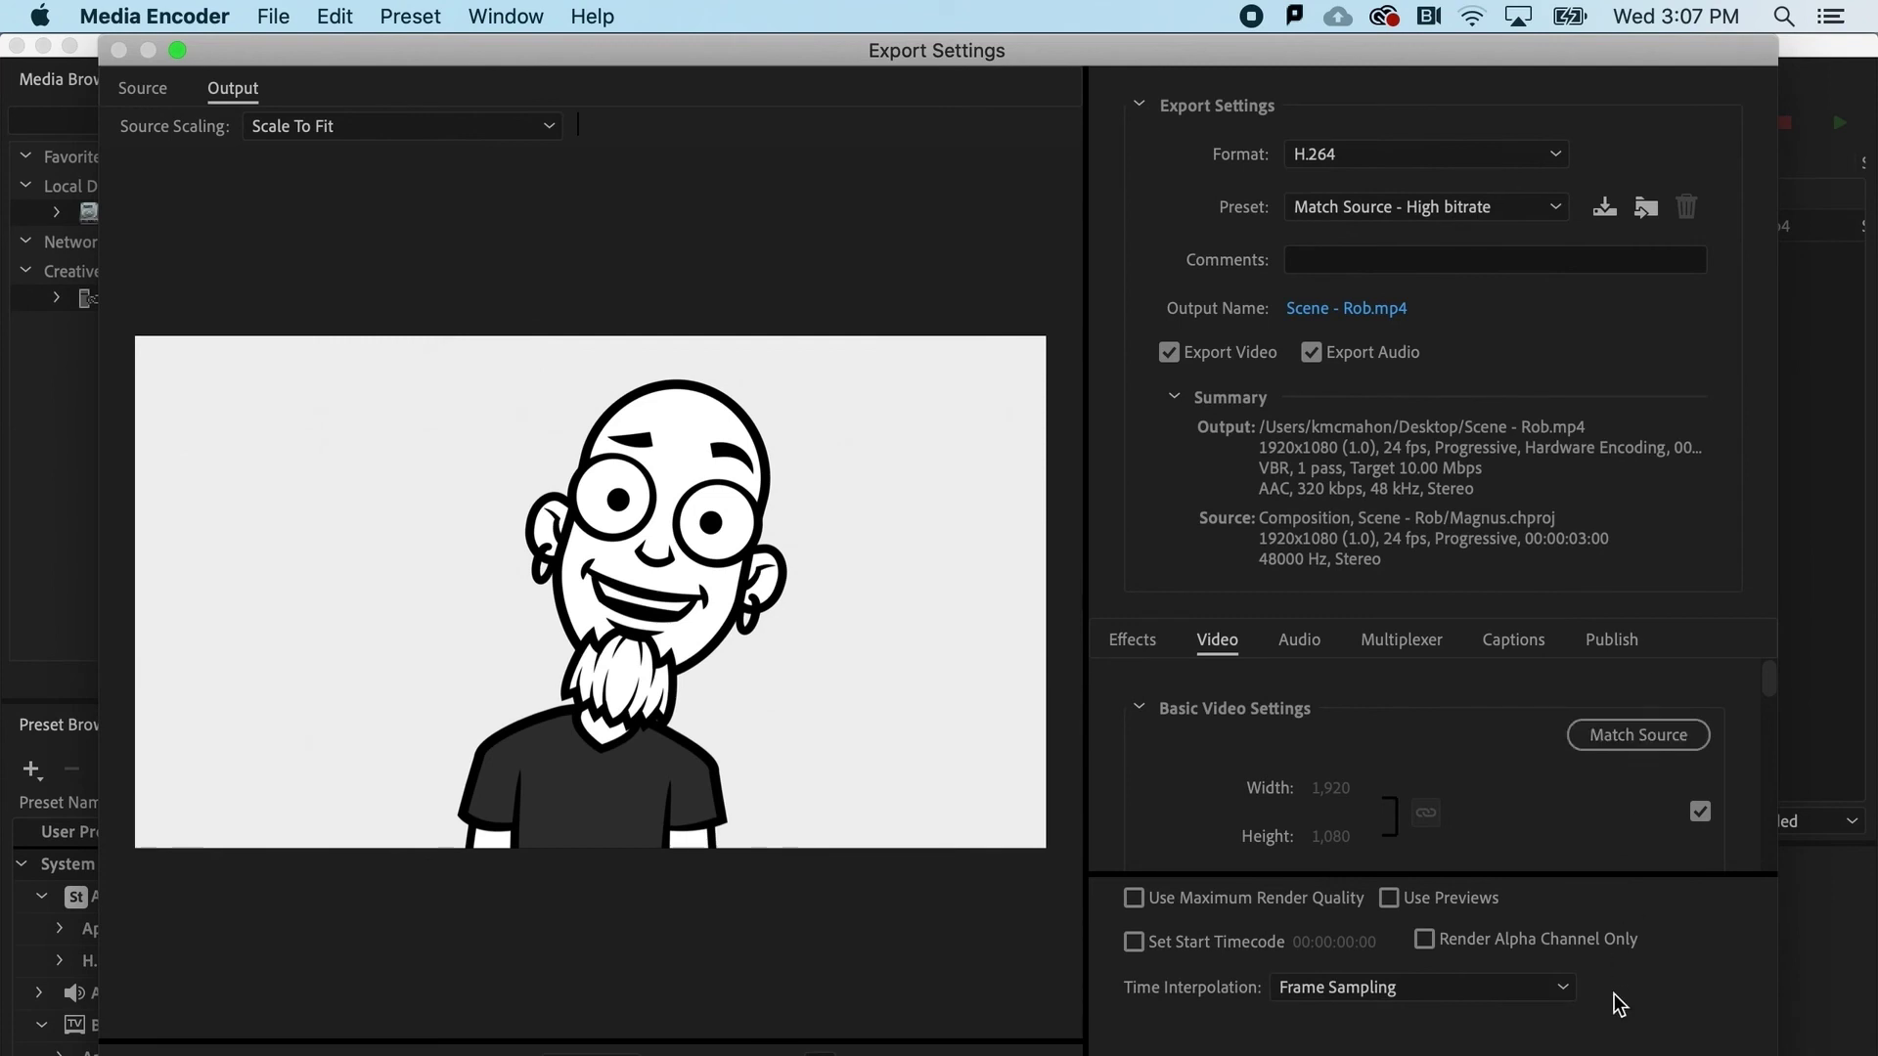
key(Return)
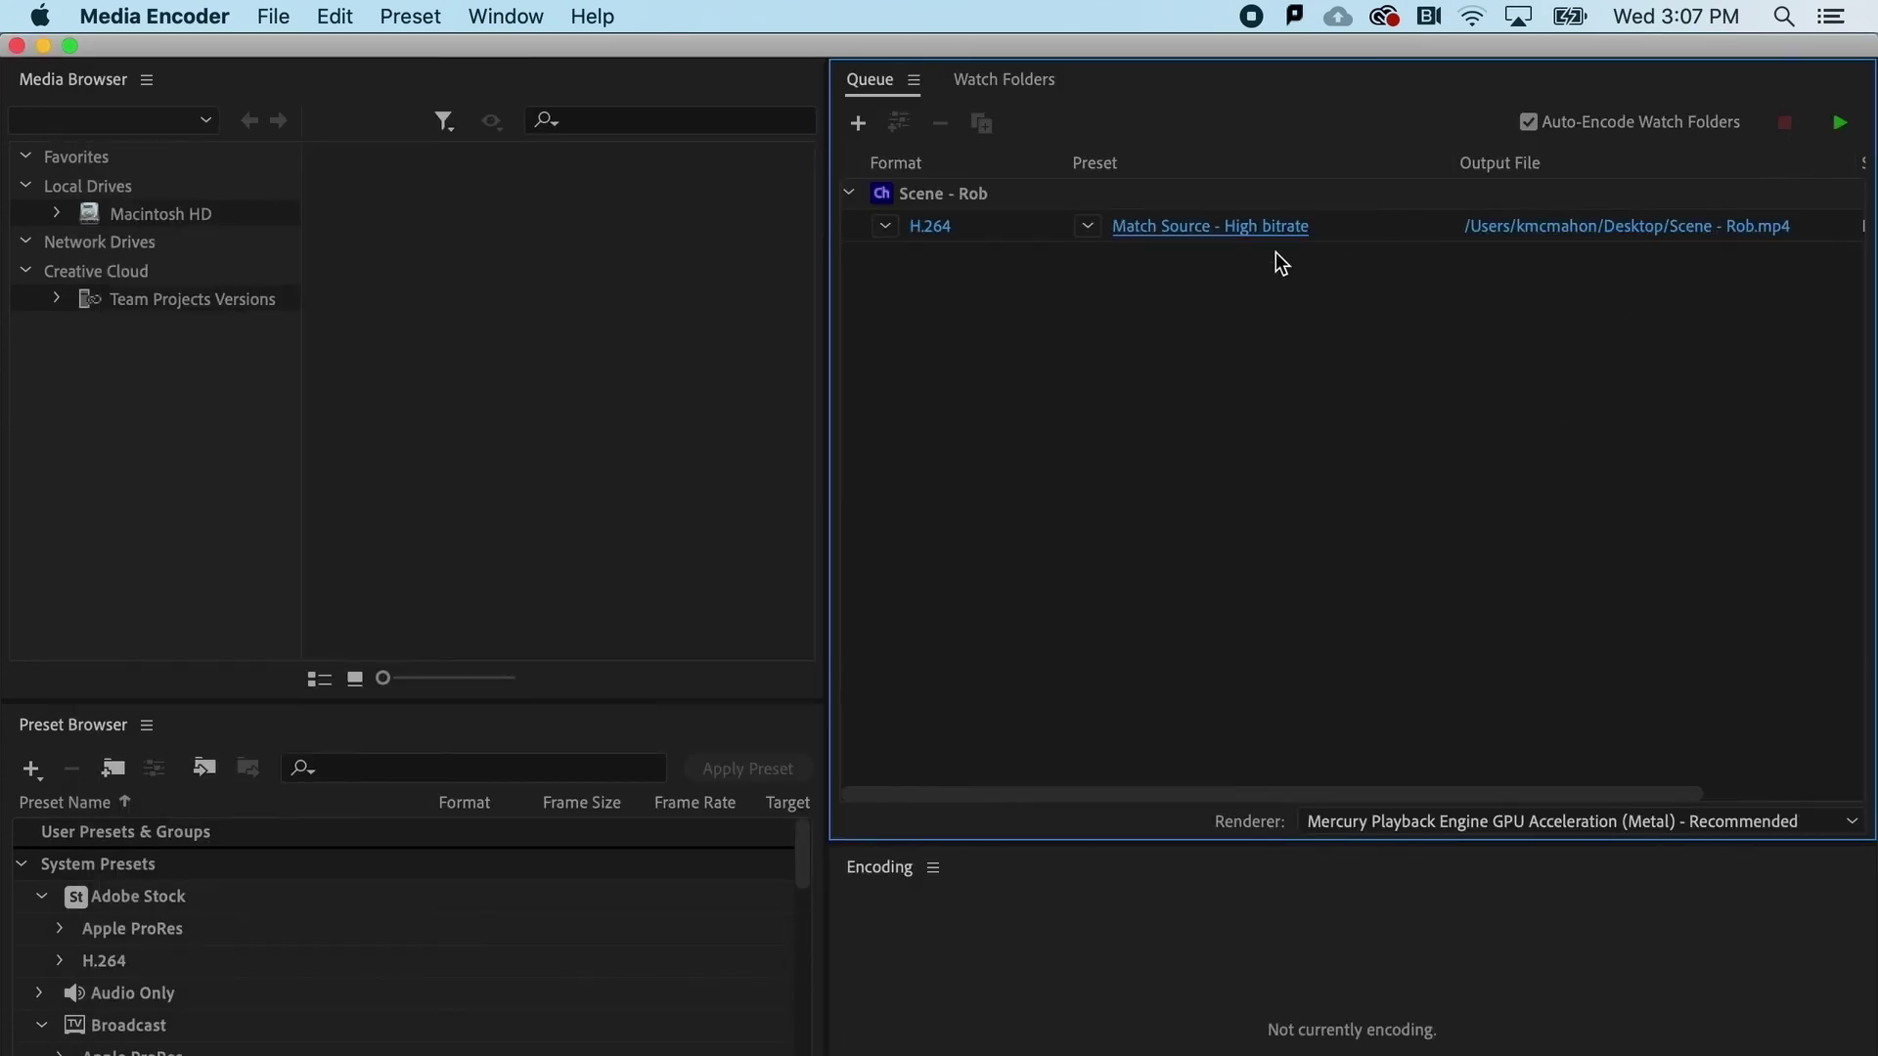
click(1840, 133)
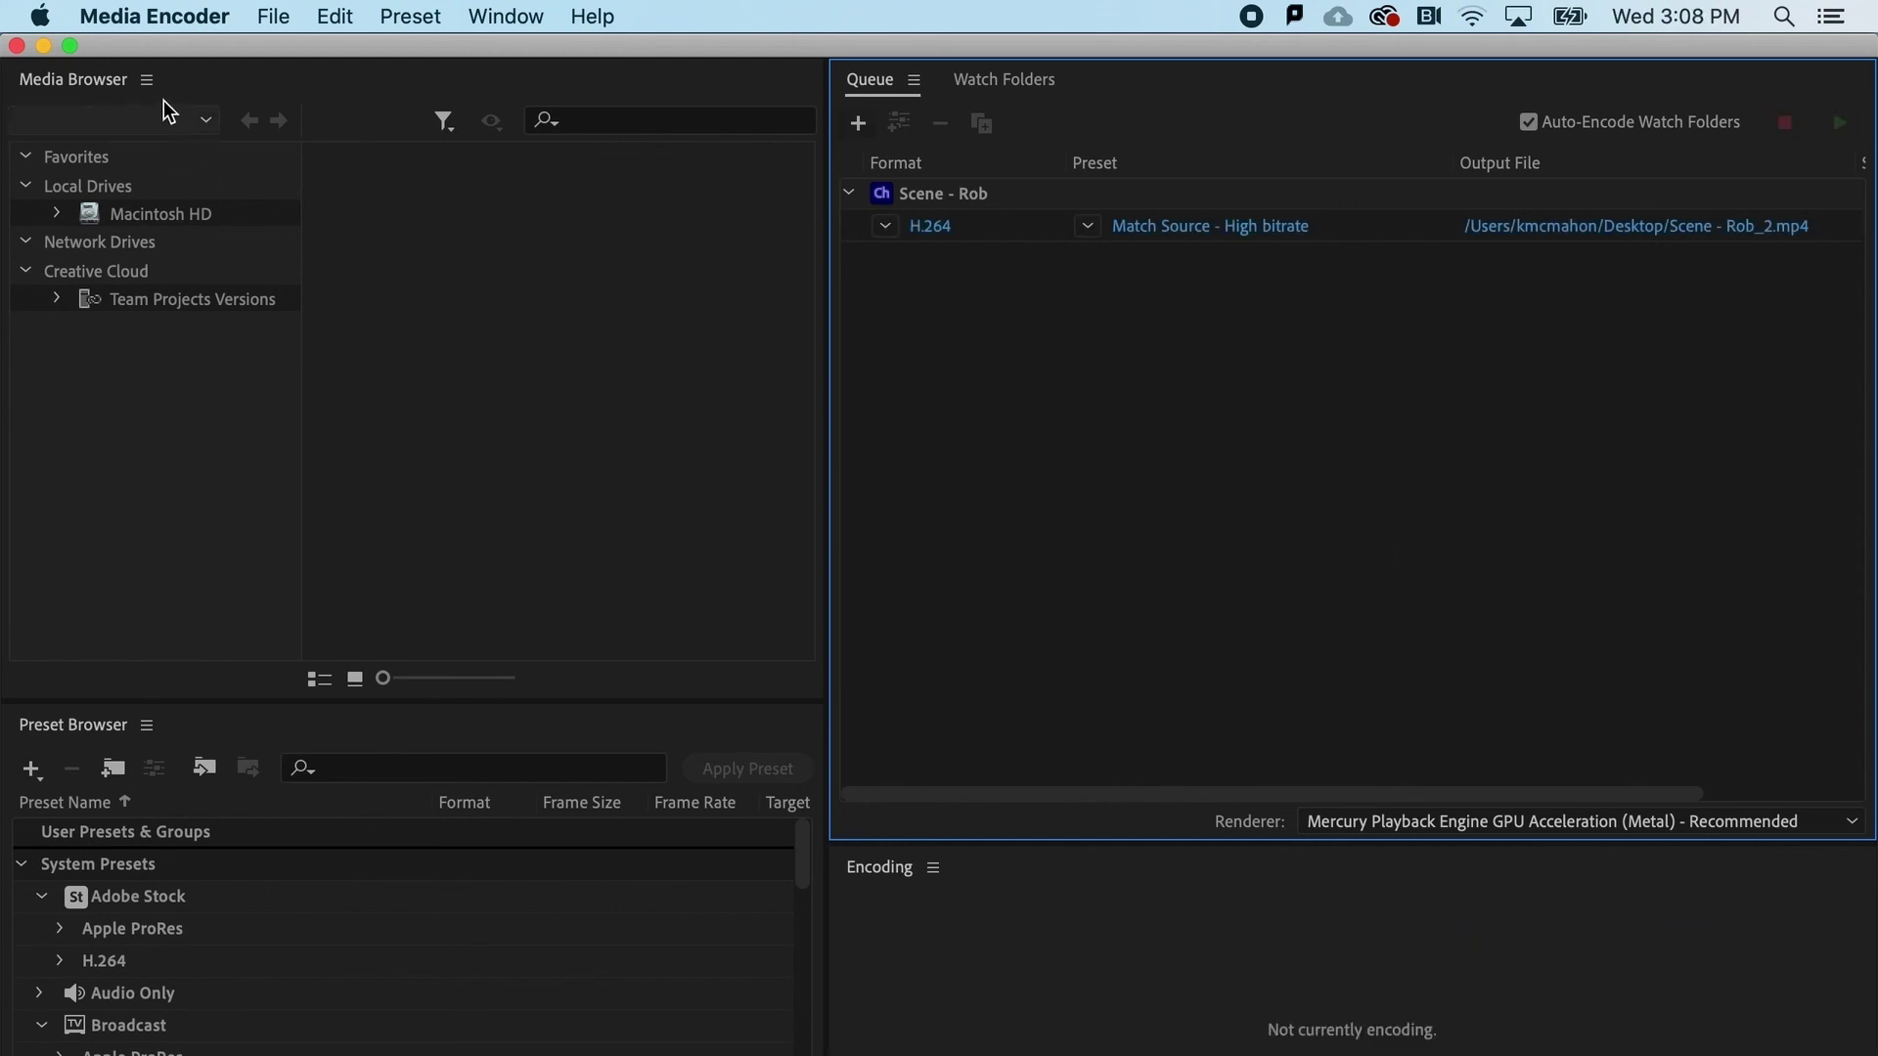
key(super+m)
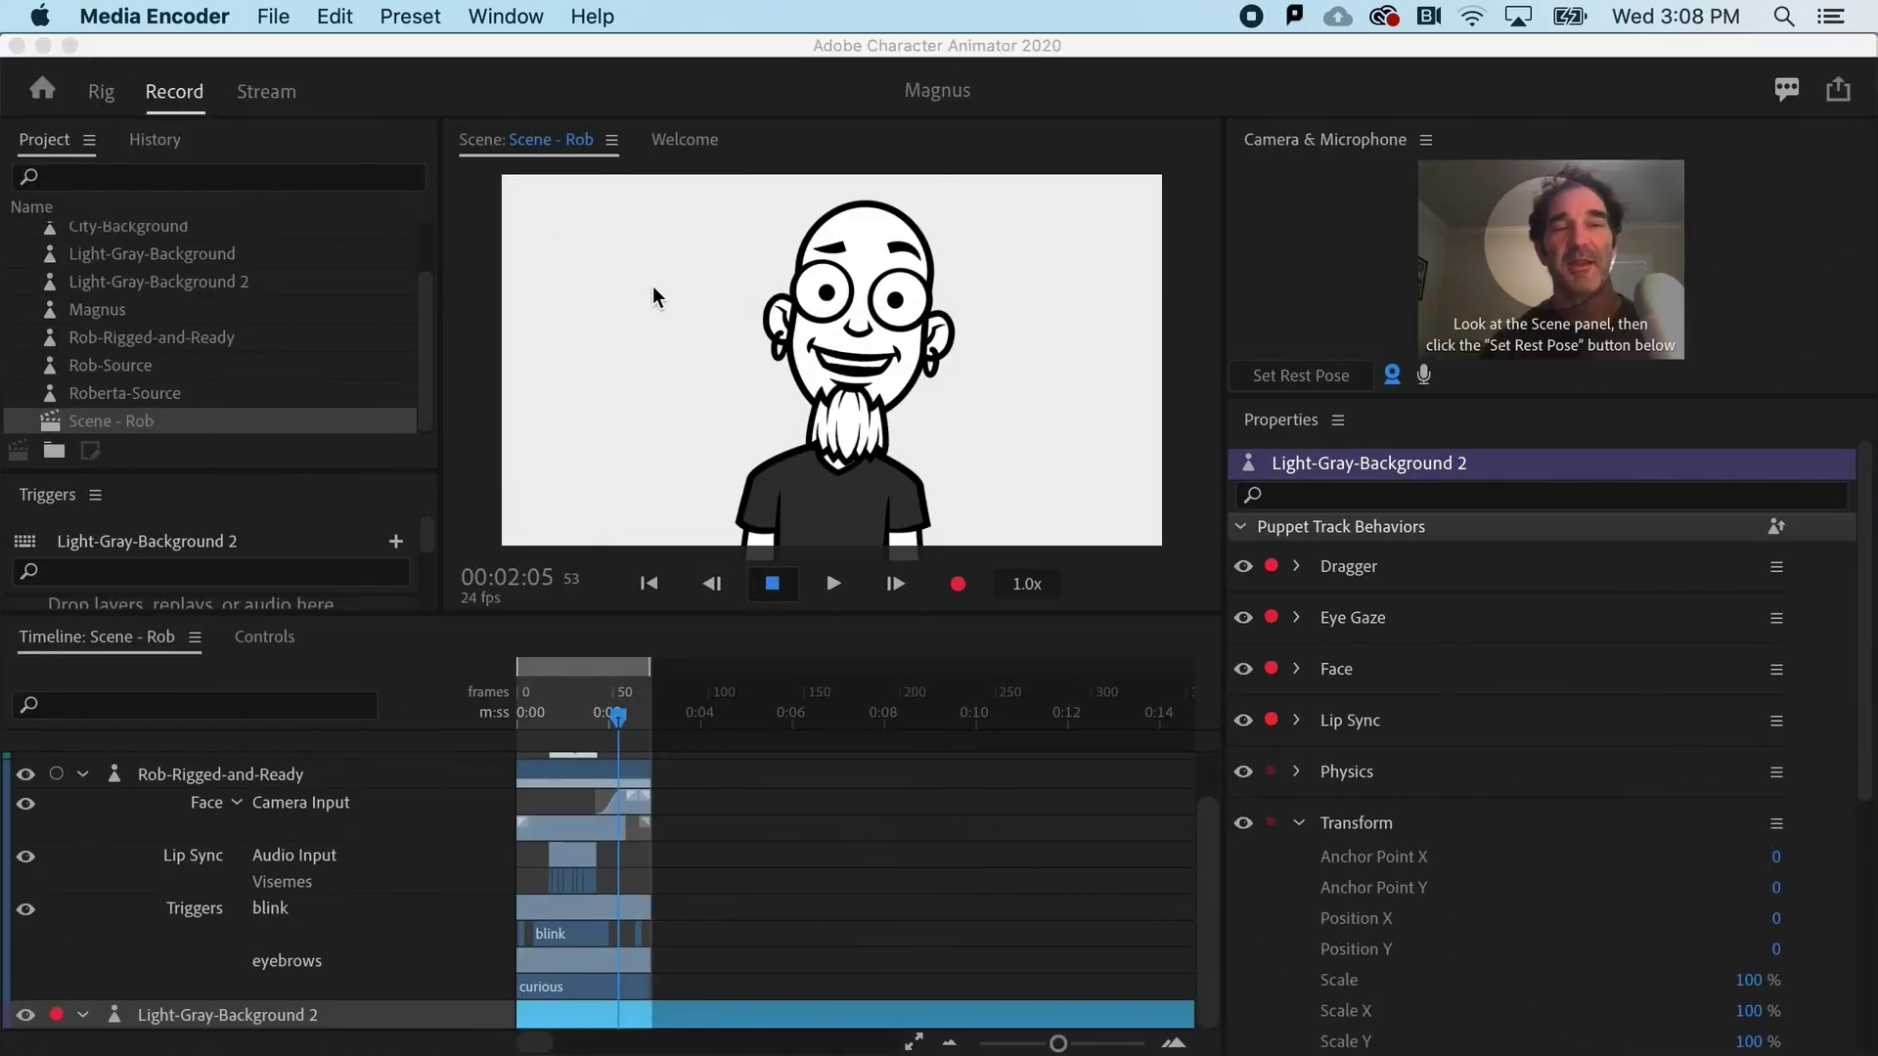